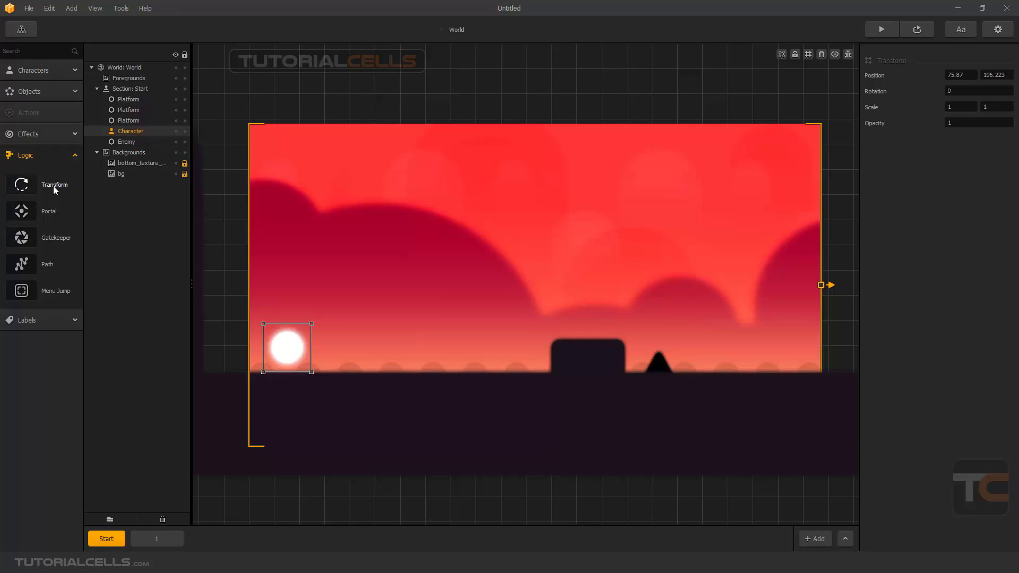
Add two portals to the Start section: one on the ground beside the character, another near the scene's upper edge at about 702, 604.
left_click_drag(39, 209, 362, 352)
left_click_drag(20, 217, 552, 177)
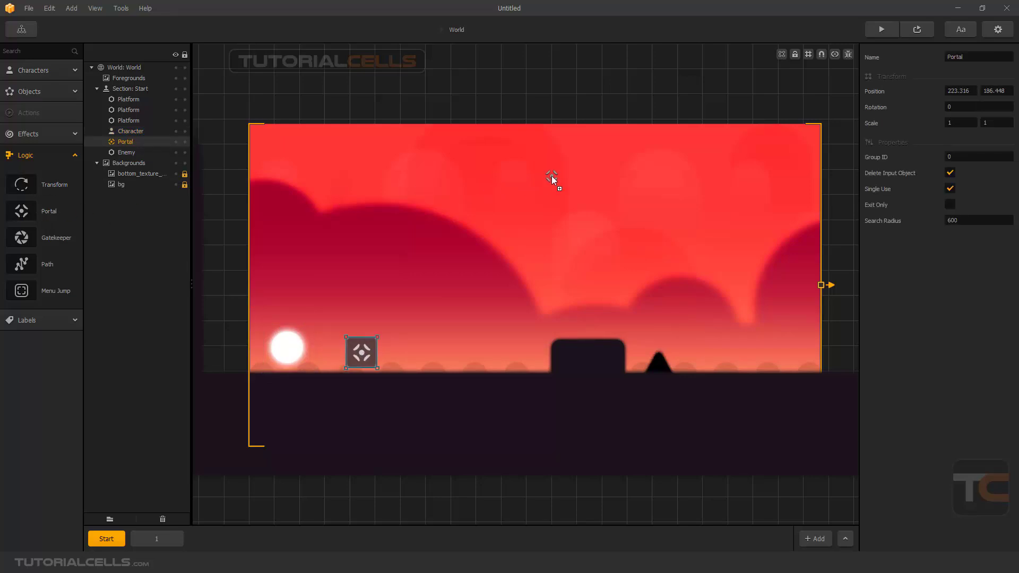
left_click_drag(601, 138, 602, 141)
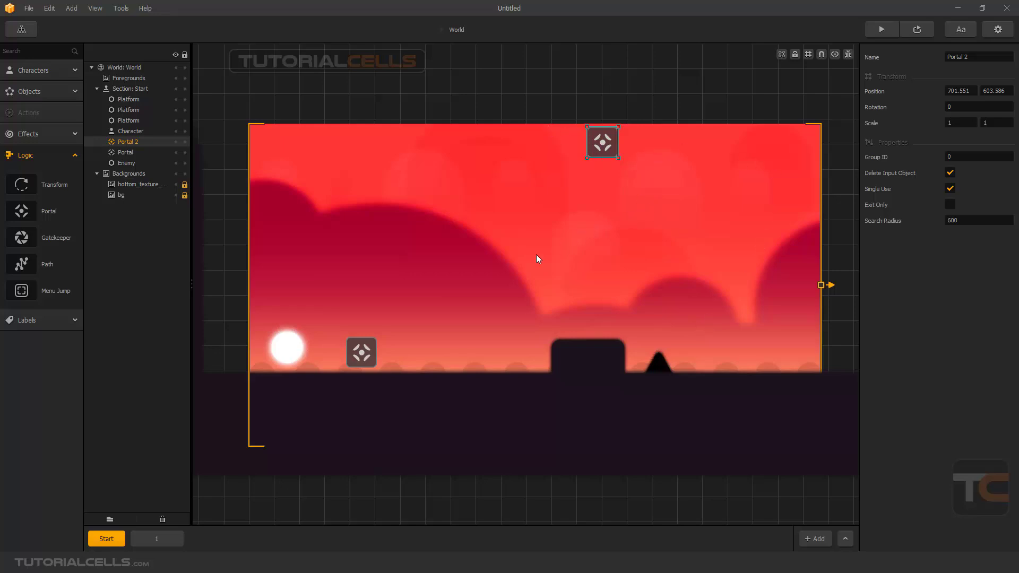
Place the arrow sign at the ground portal and the exit sign, rotated about 110 degrees, beside the upper portal.
left_click(28, 91)
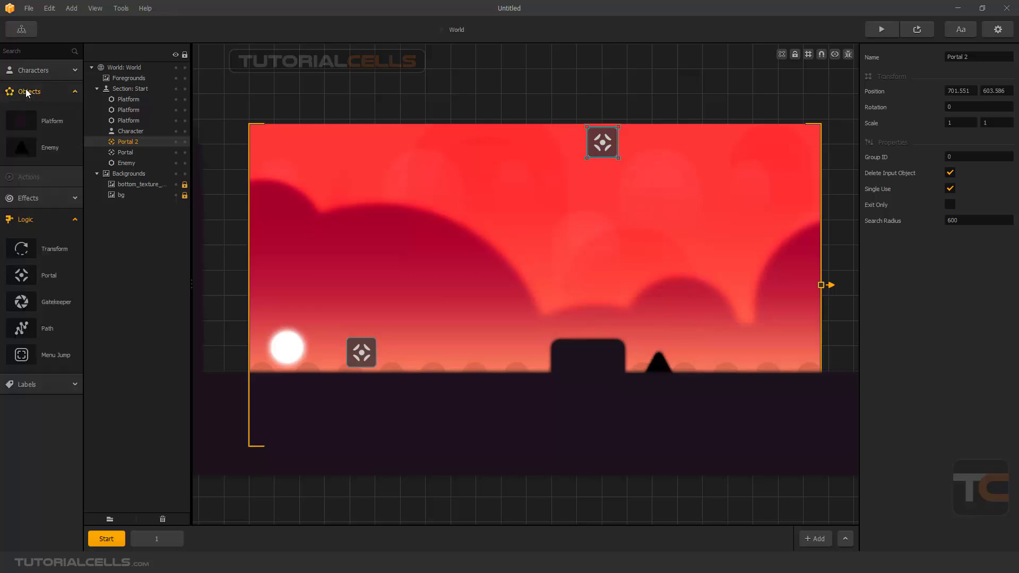
left_click(28, 92)
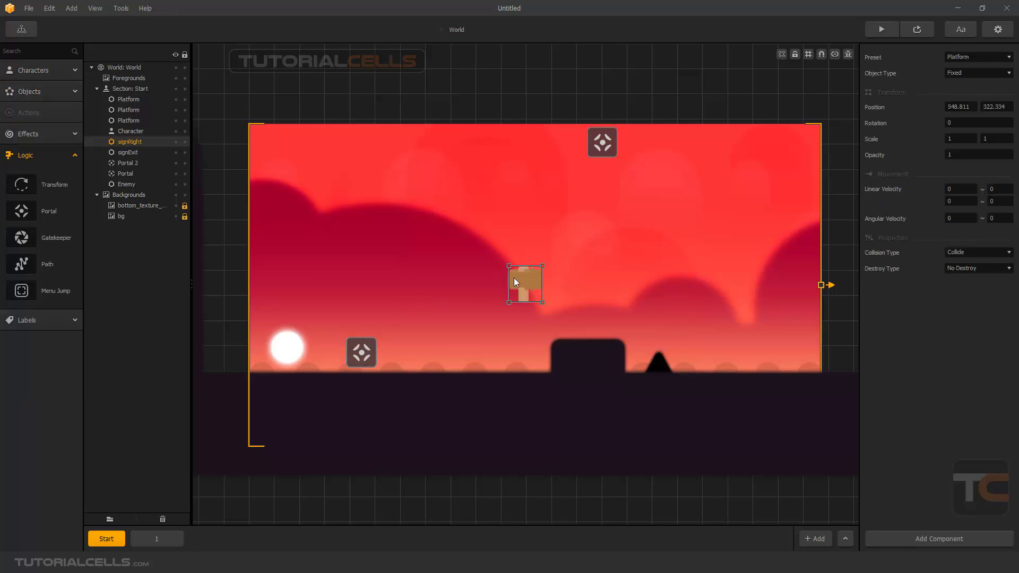
left_click_drag(514, 281, 374, 346)
left_click_drag(525, 281, 636, 134)
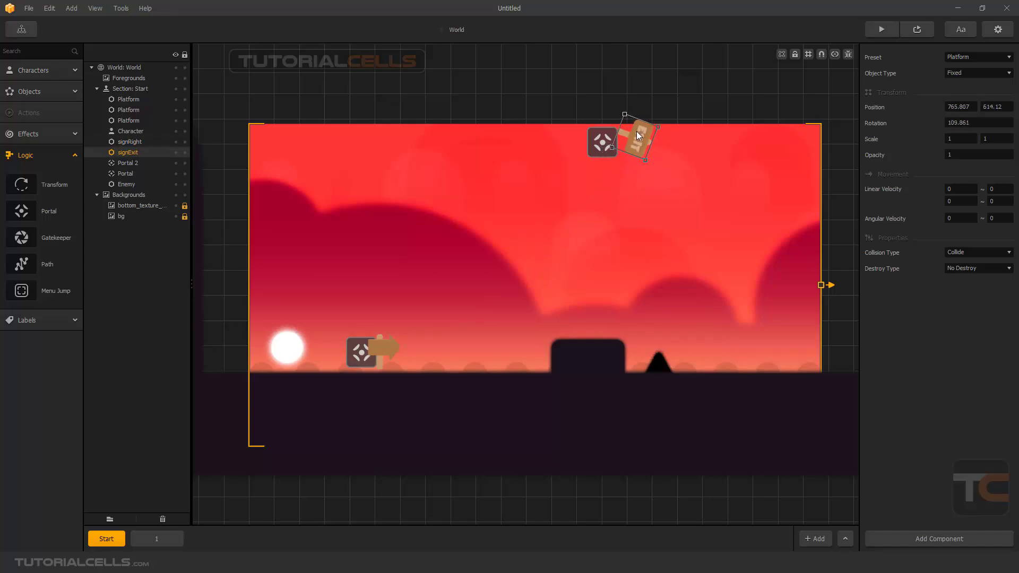
Preview the level and roll the character right toward the arrow sign, then close the preview.
left_click(918, 32)
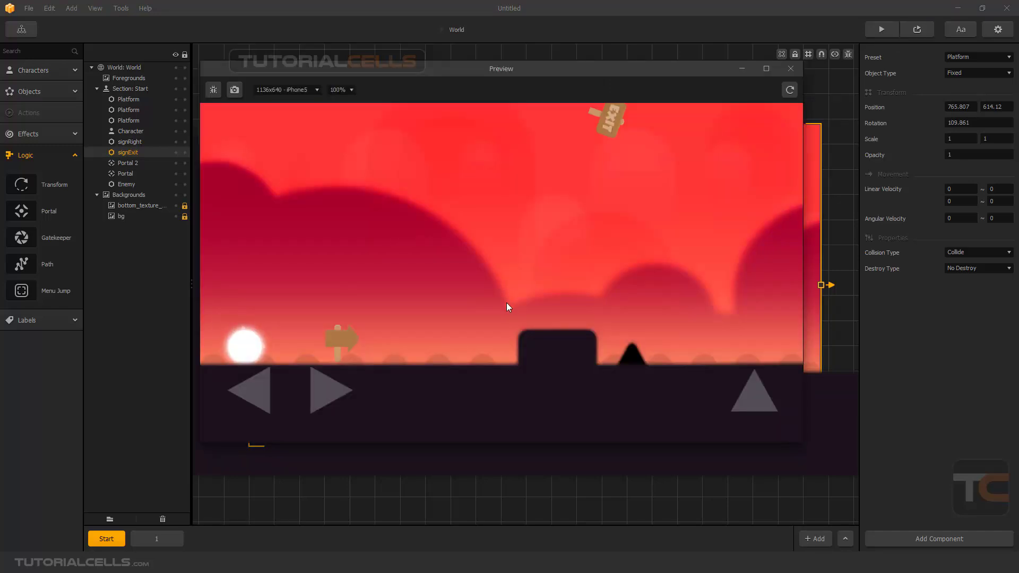
key("Right")
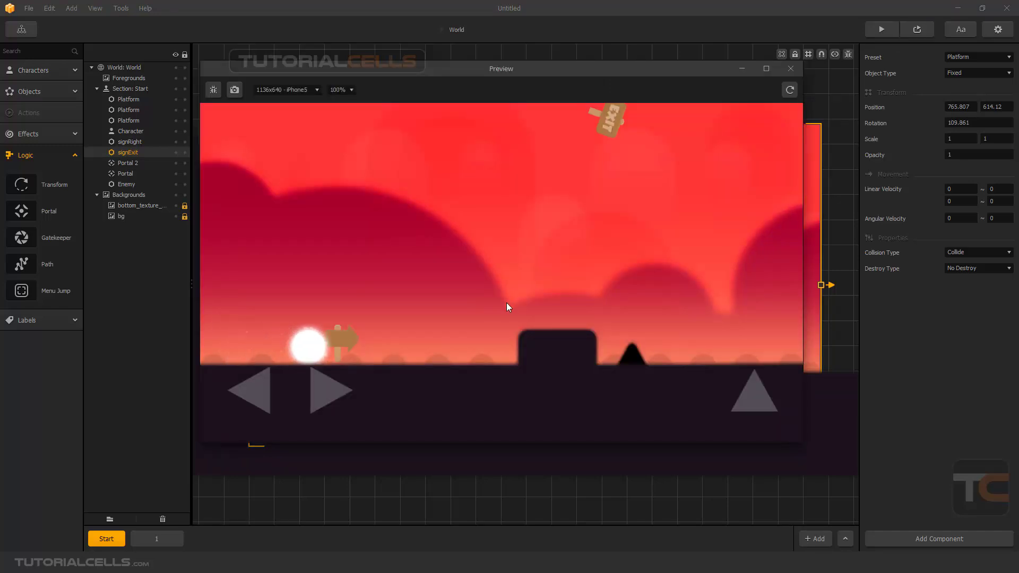
key("Escape")
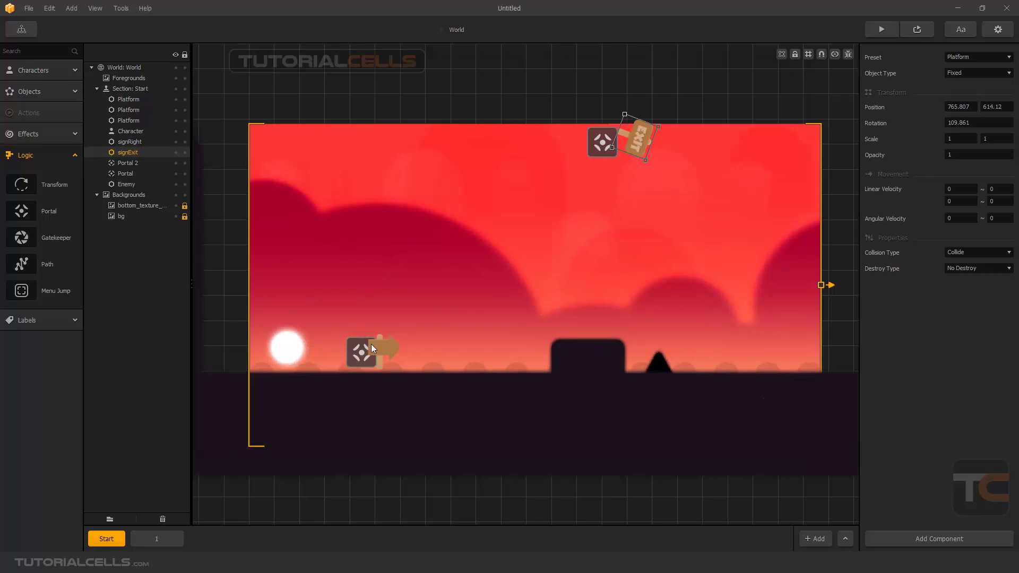
Try shifting the arrow sign slightly farther from the ground portal, and playtest the character rolling into it.
left_click(377, 346)
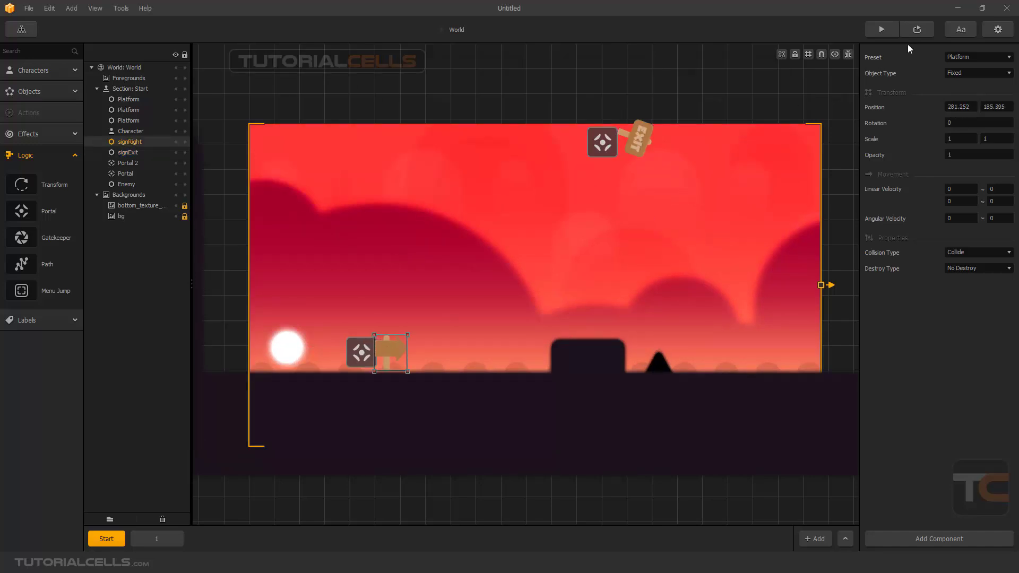
left_click(881, 30)
left_click(594, 309)
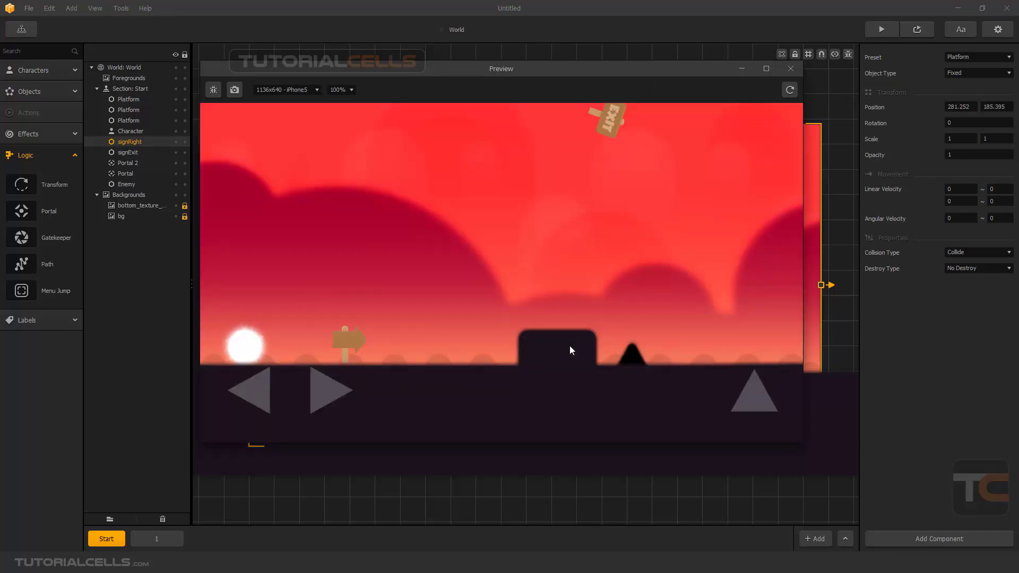
key("Right")
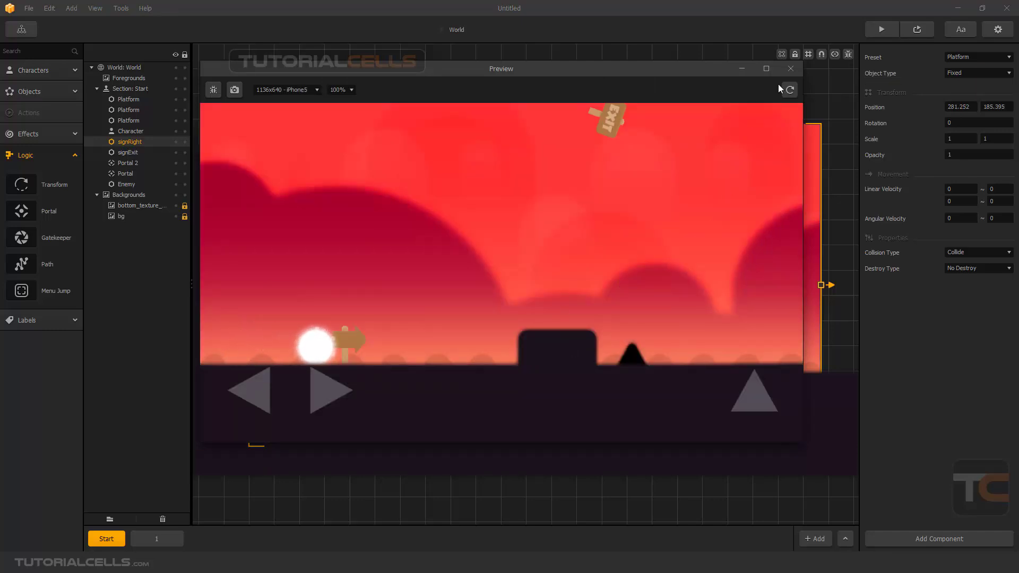
left_click(790, 68)
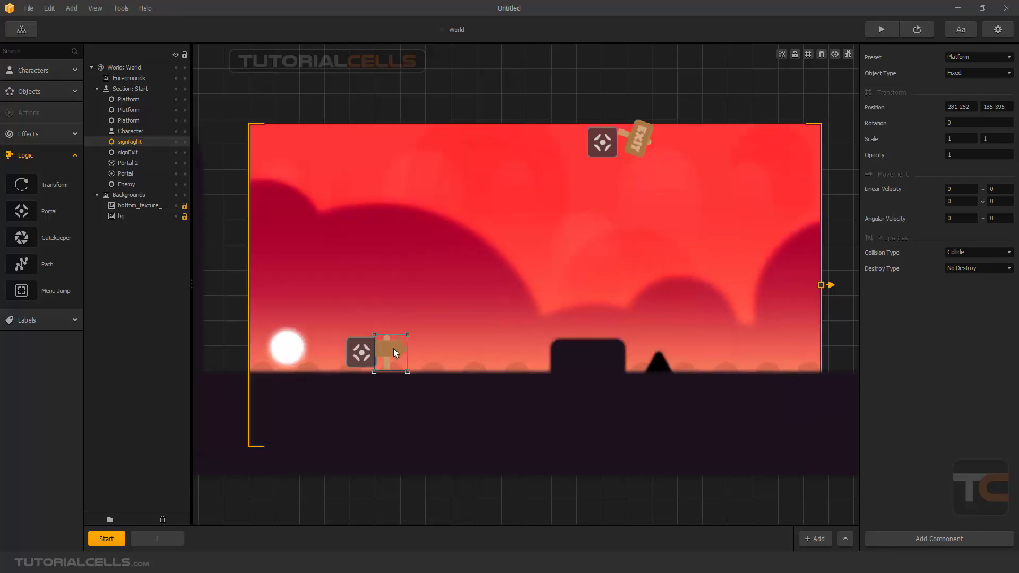
Nudge the arrow sign back toward the ground portal and set the preset of both the arrow and exit signs to Decoration.
left_click_drag(393, 348, 390, 346)
left_click(966, 56)
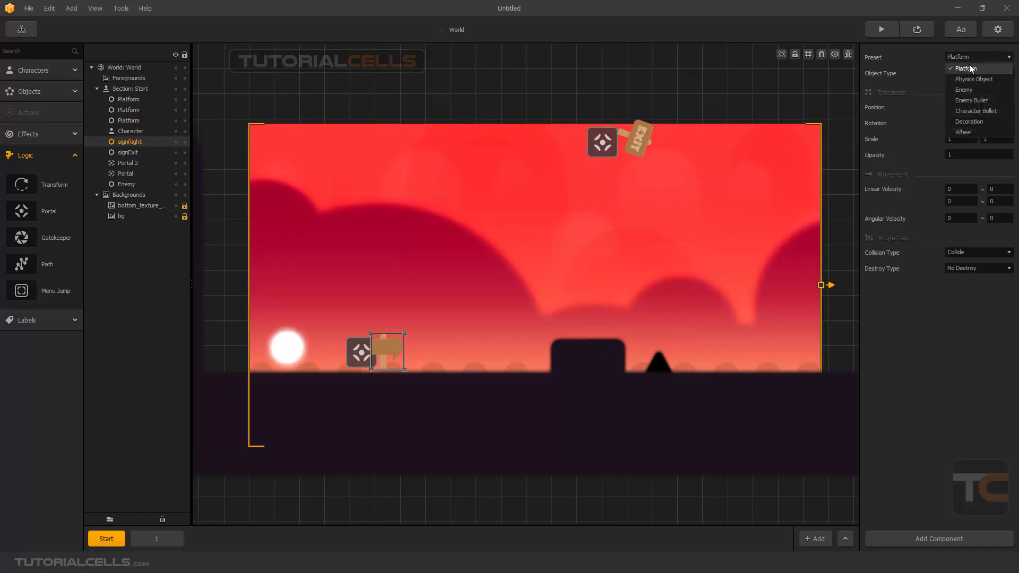
left_click(973, 113)
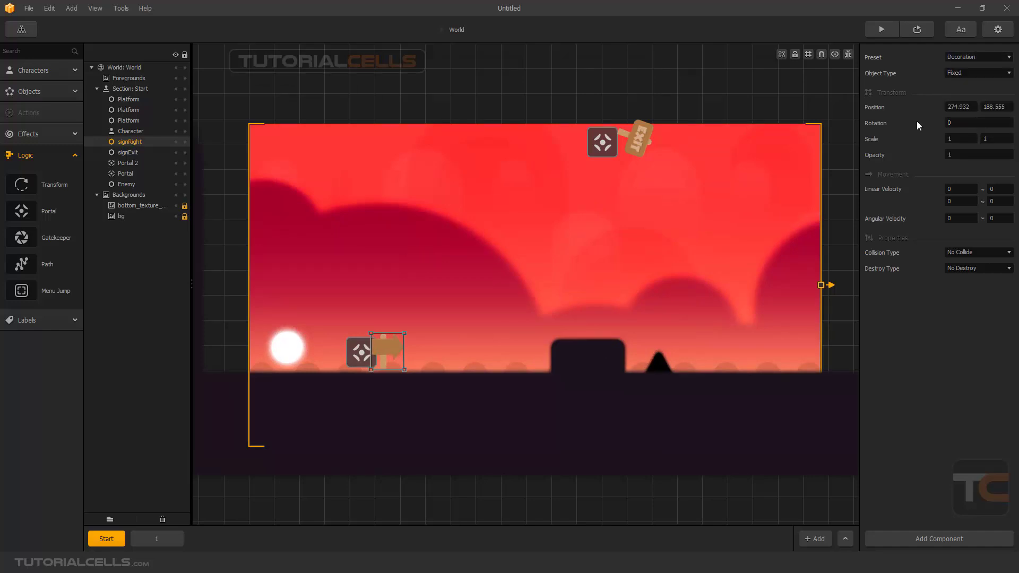
left_click(649, 138)
left_click(978, 57)
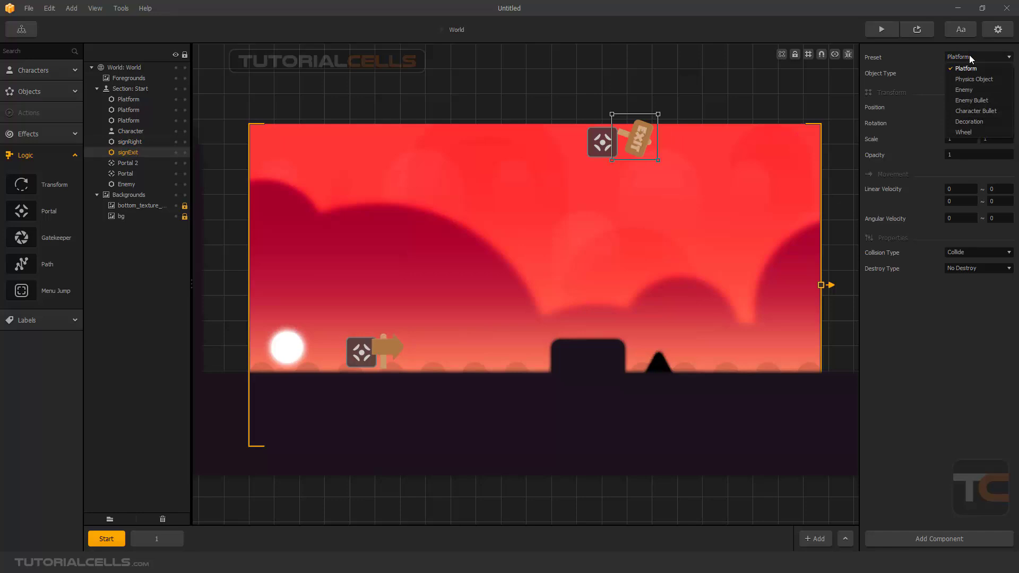
left_click(968, 121)
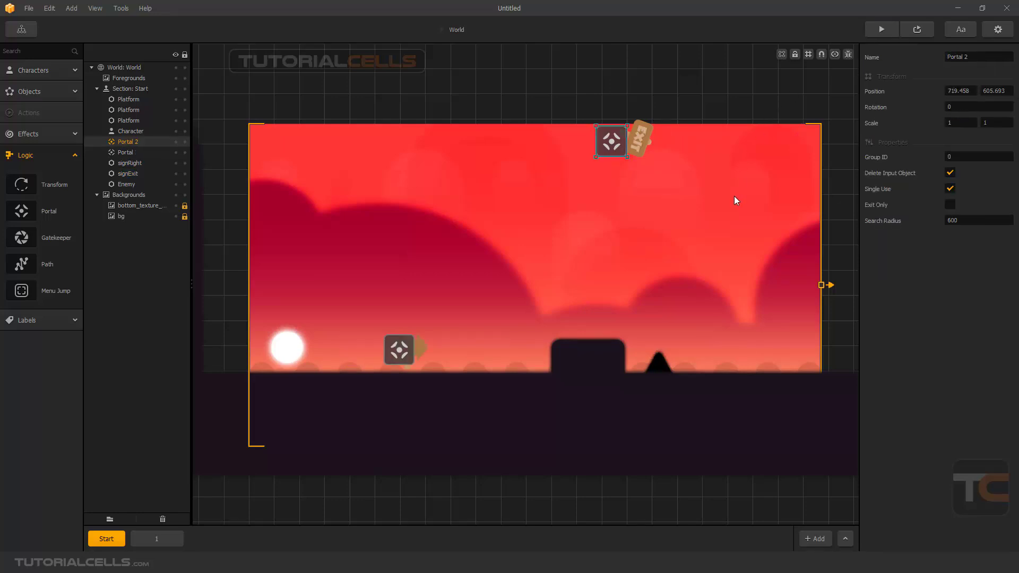
Playtest the level by rolling the character right through the ground portal.
left_click(912, 34)
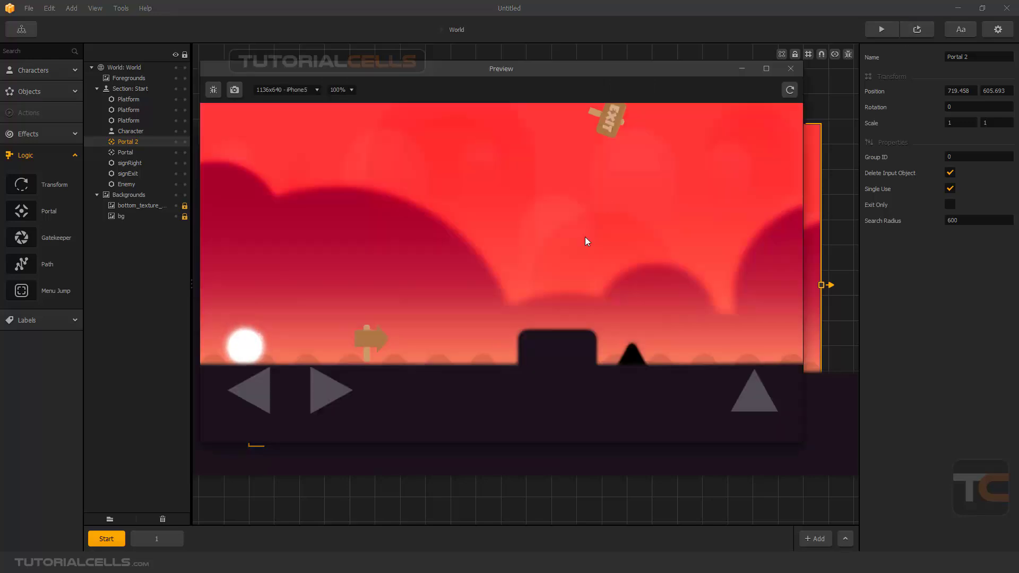
key("Right")
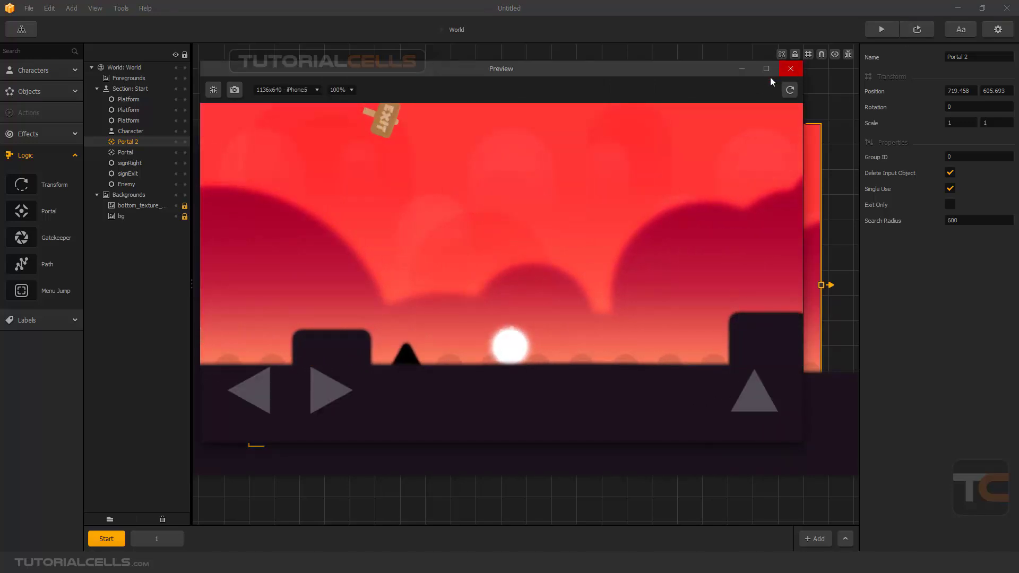
left_click(790, 69)
Stretch the upper portal to a scale of about 0.54 by 1.47 and playtest the character passing through it.
mouse_move(604, 153)
left_mouse_down()
mouse_move(570, 177)
mouse_move(601, 173)
left_mouse_up()
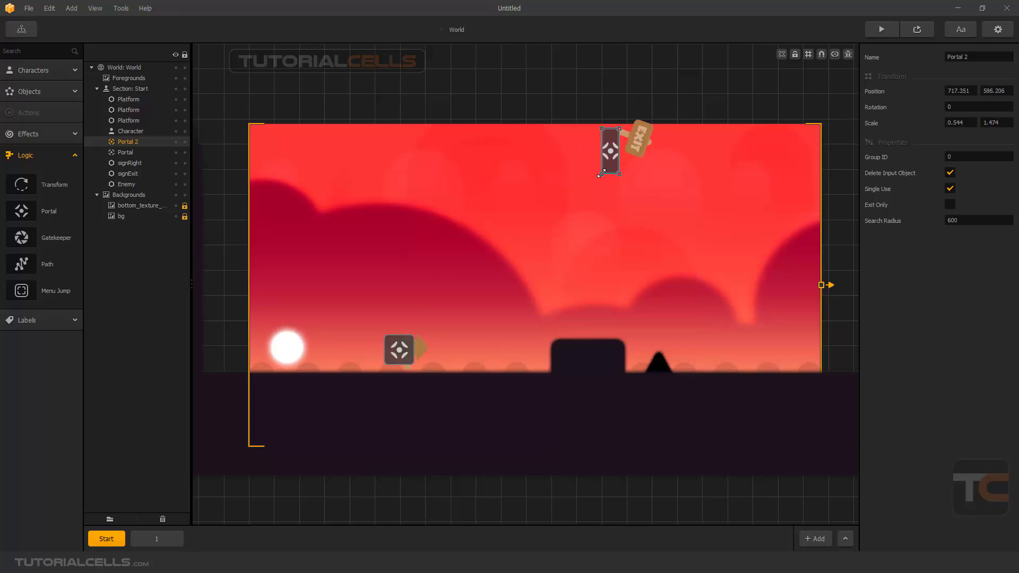
left_click(906, 28)
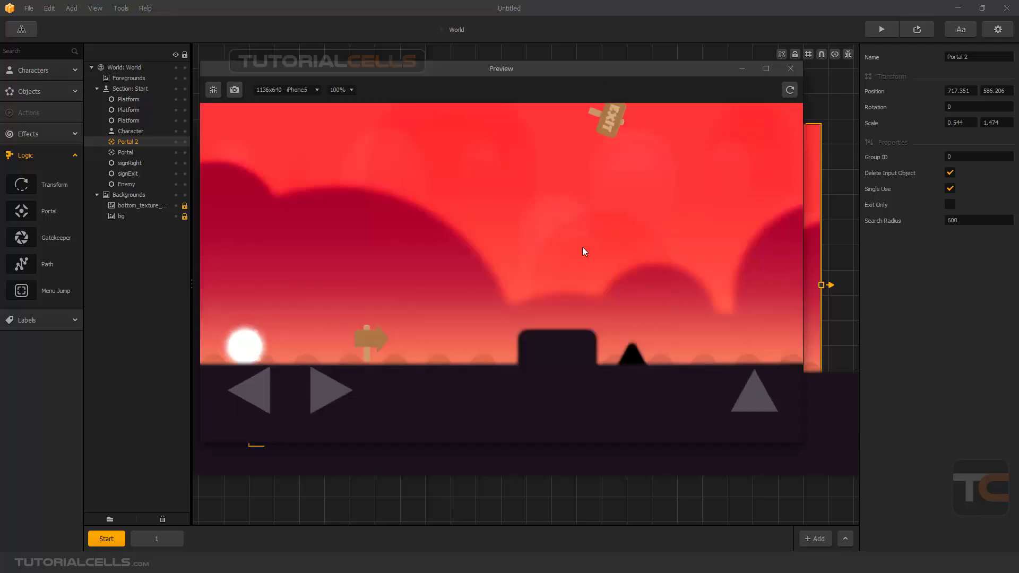
key("Right")
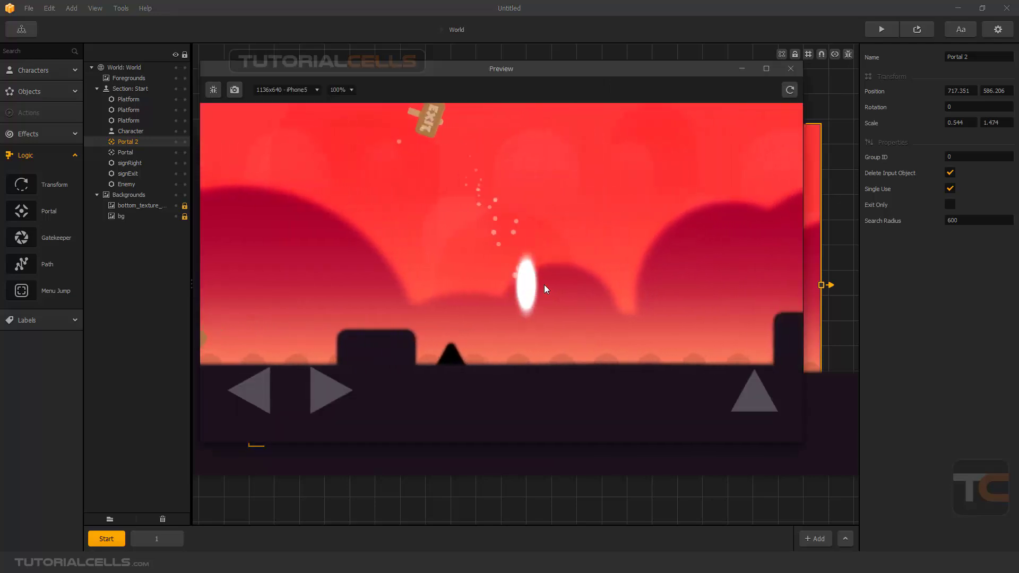
key("Up")
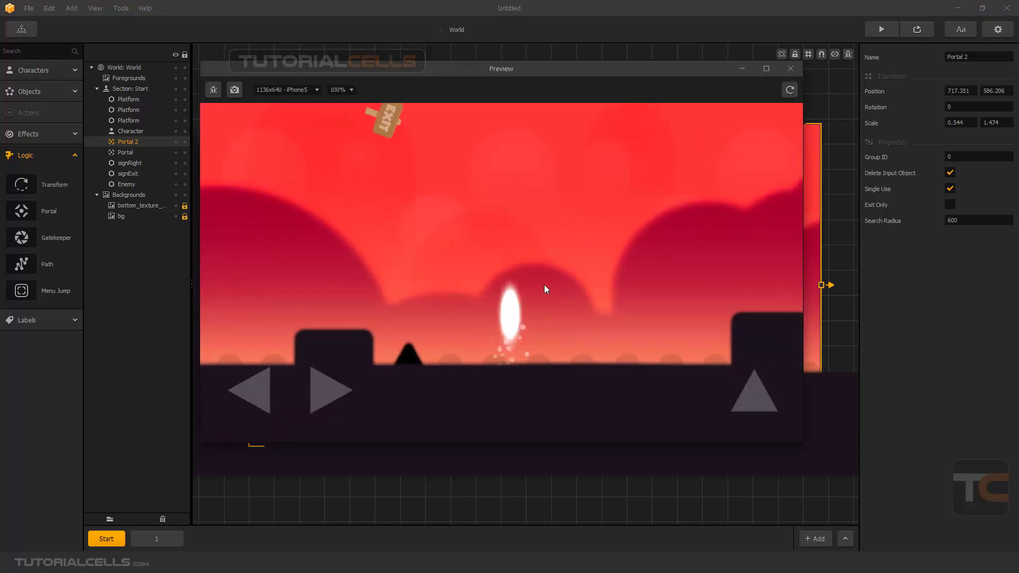
key("Right")
key("Left")
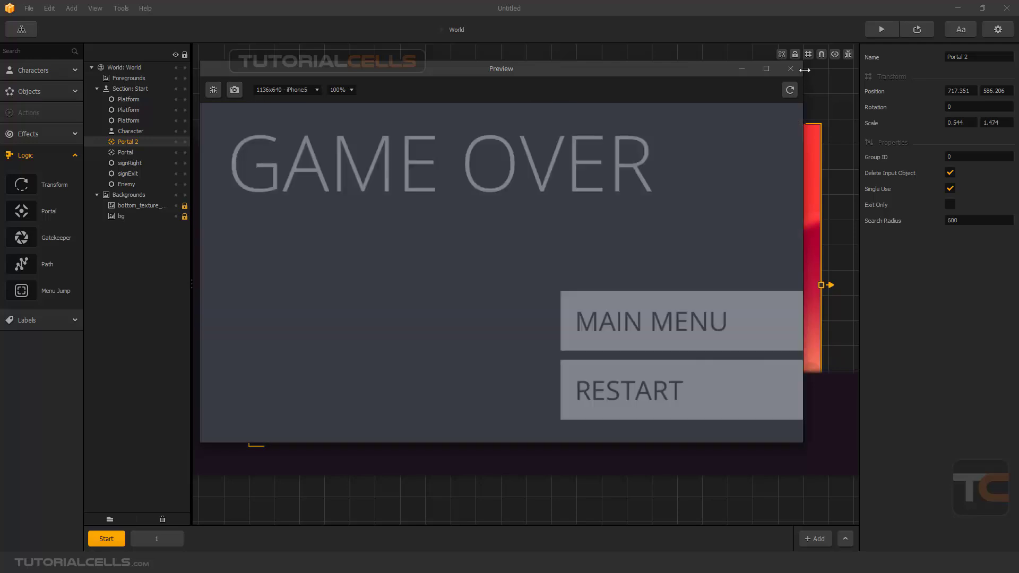
left_click(791, 69)
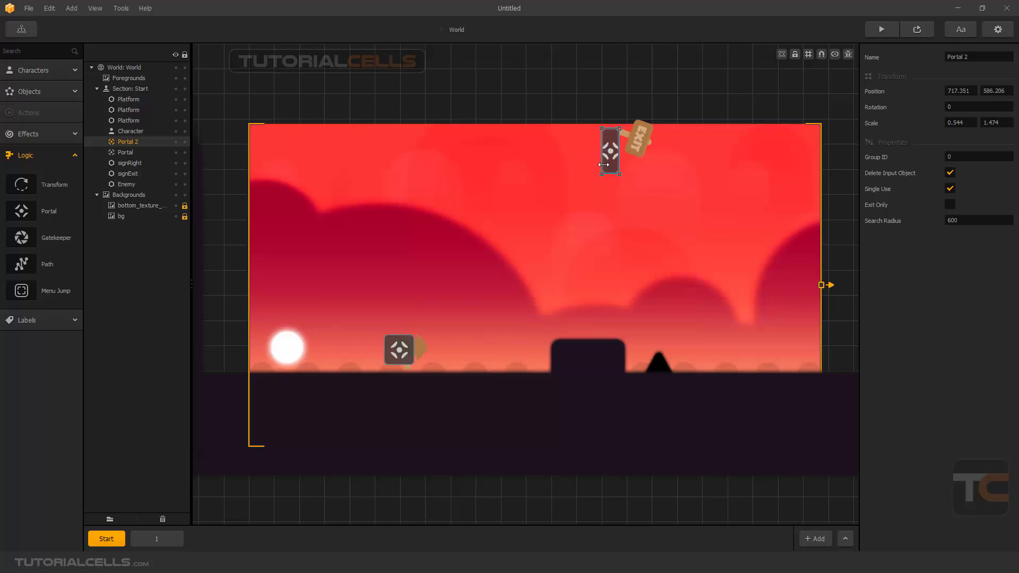
Shift the upper portal slightly away from the exit sign and set its scale to 1 by 1.
left_click_drag(610, 155, 607, 155)
left_click(957, 123)
type("1")
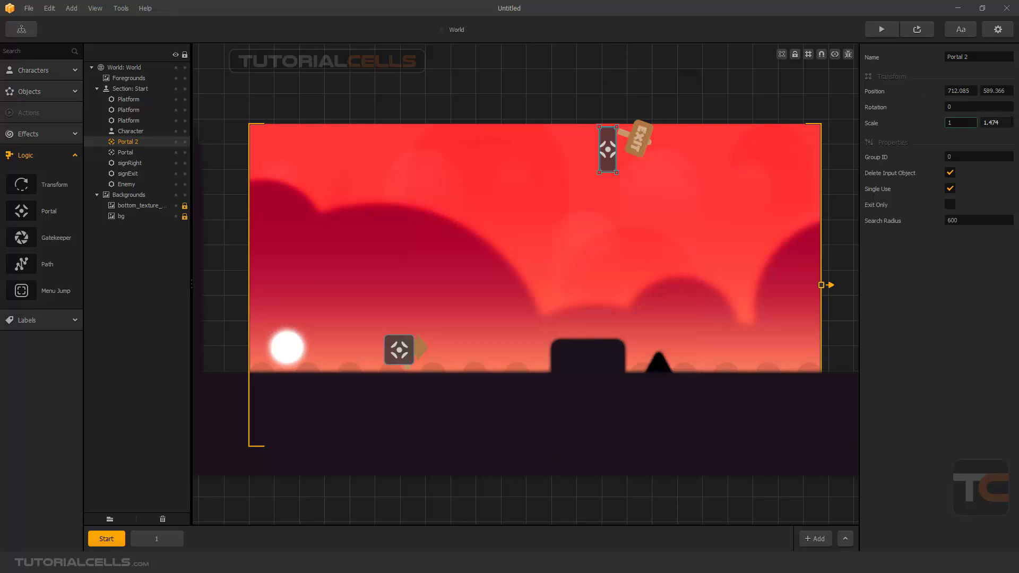
key("Tab")
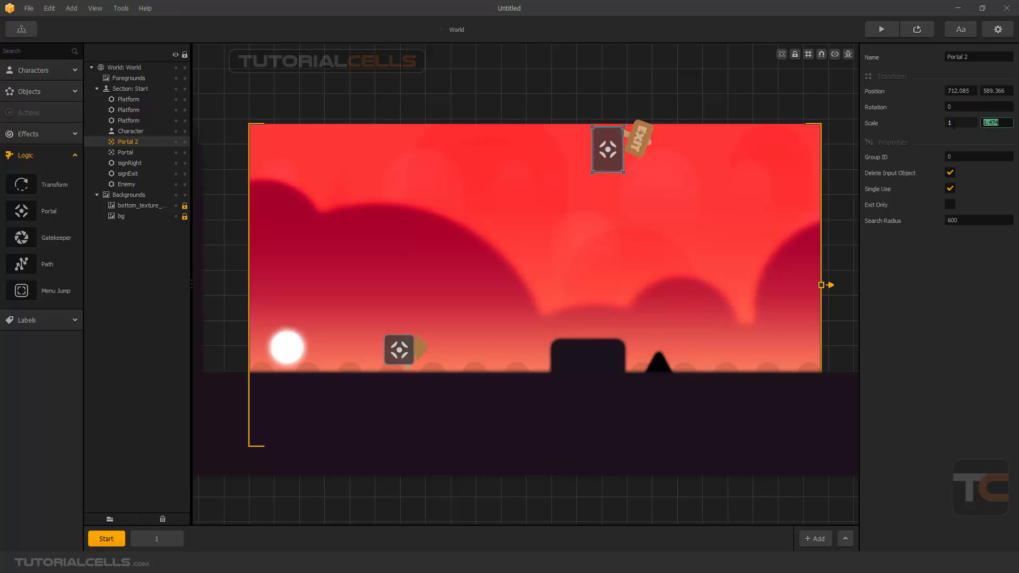
type("1")
key("Return")
Add two more portals in a row beside the upper portal, at about 631, 594 and 561, 593.
left_click_drag(621, 156, 571, 148)
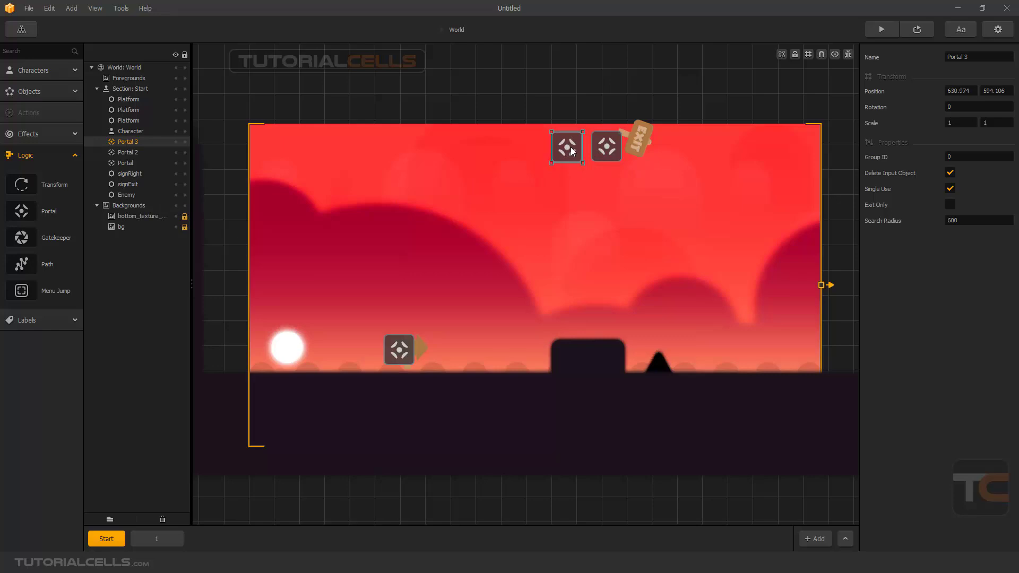
left_click_drag(21, 211, 534, 151)
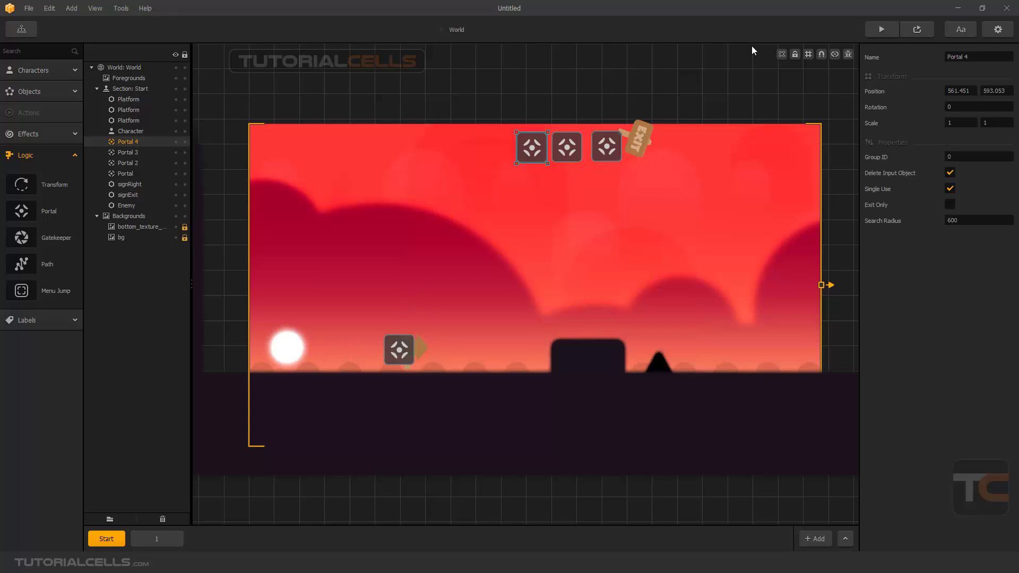
Playtest the level with multiple exit portals, moving the characters left and right after they pass through.
left_click(923, 30)
key("Right")
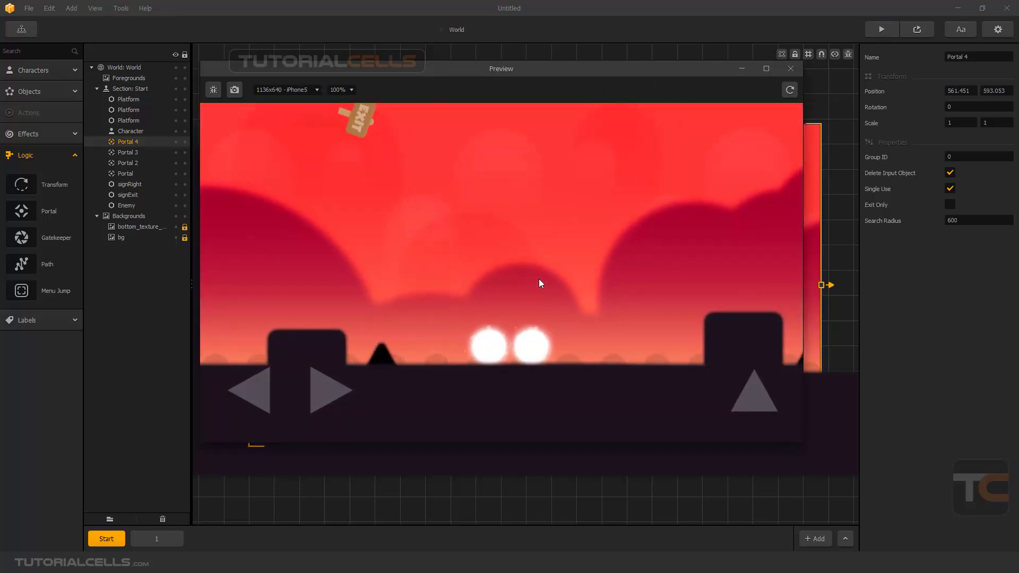
key("Left")
key("Right")
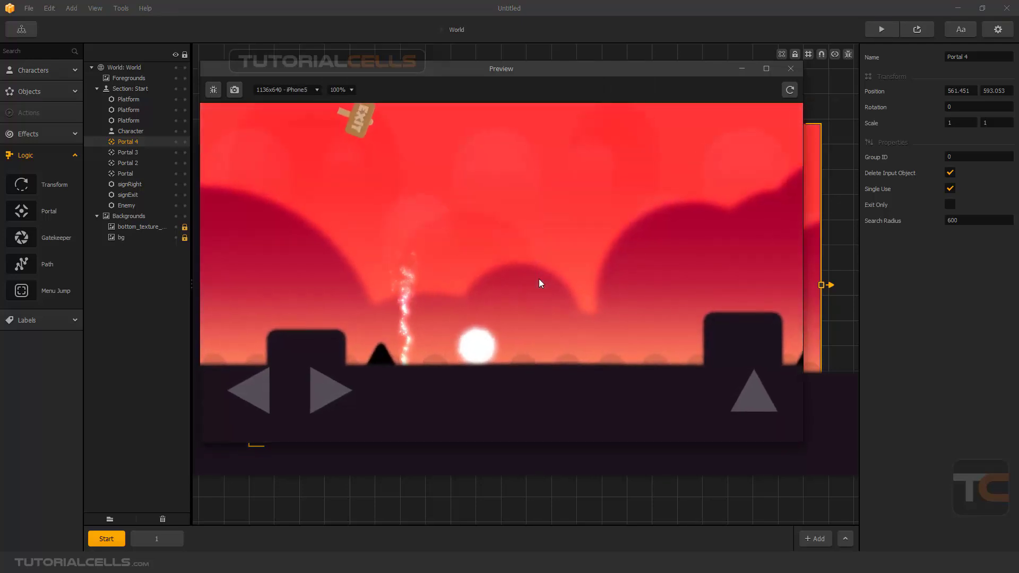
key("Left")
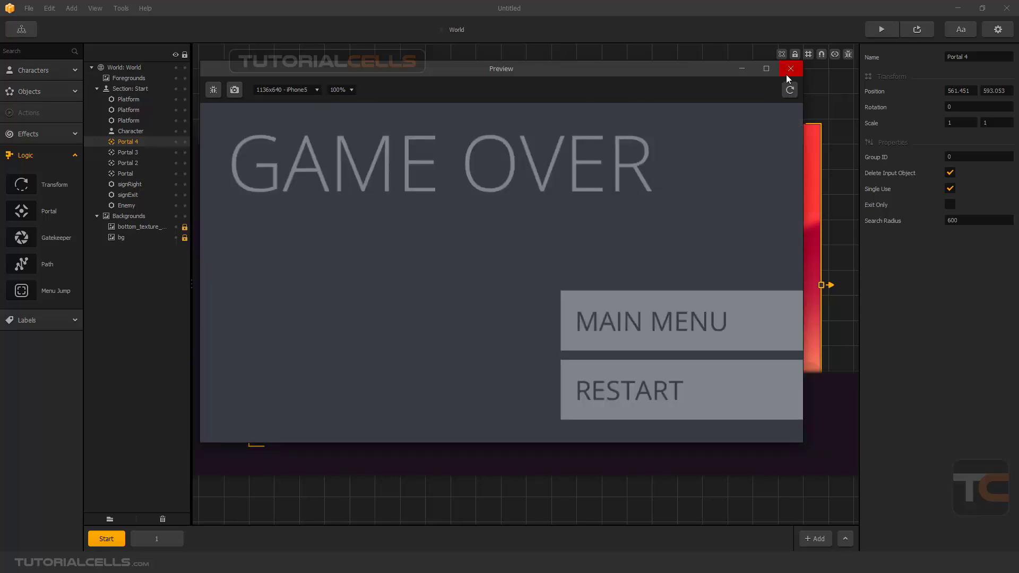
left_click(790, 69)
Preview the level again, rolling right through the portal and jumping at the obstacles farther along.
left_click(916, 30)
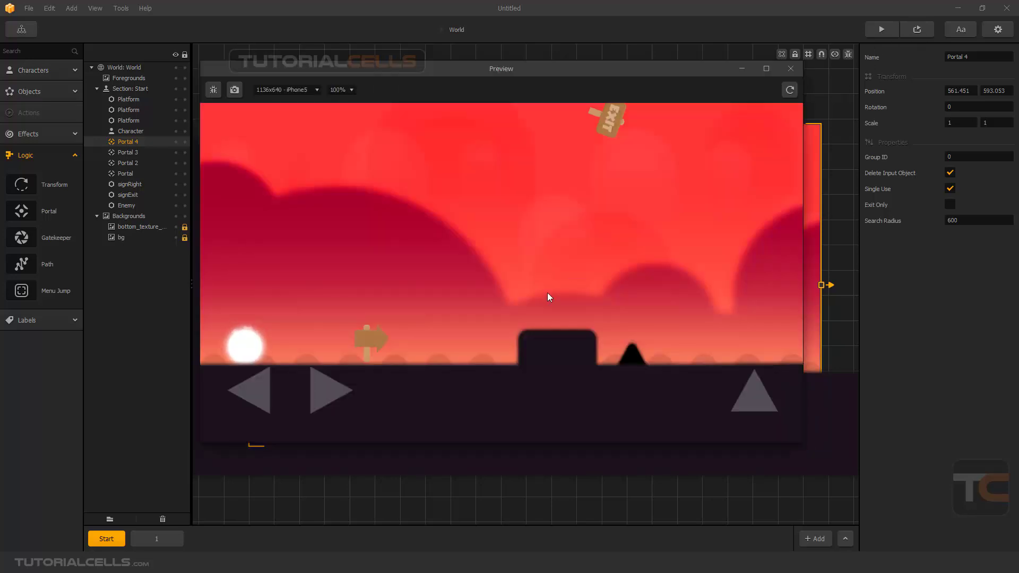
key("Right")
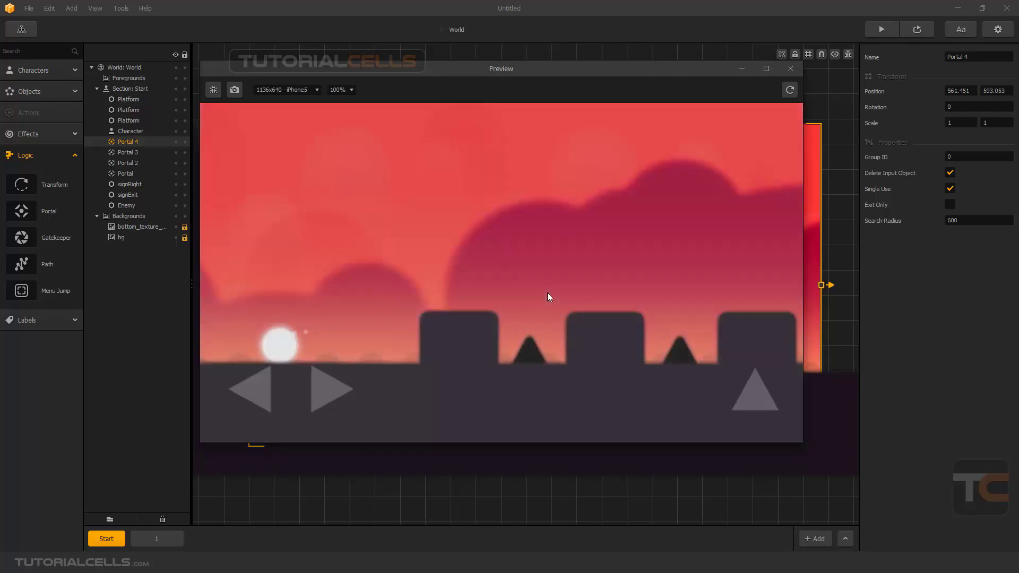
key("Right")
key("Up")
key("Up")
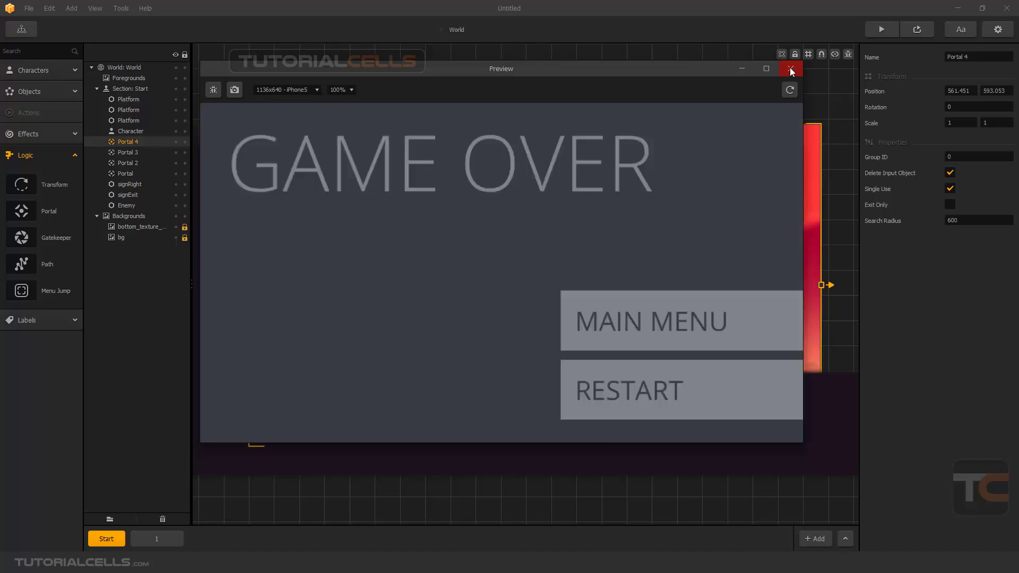
left_click(790, 68)
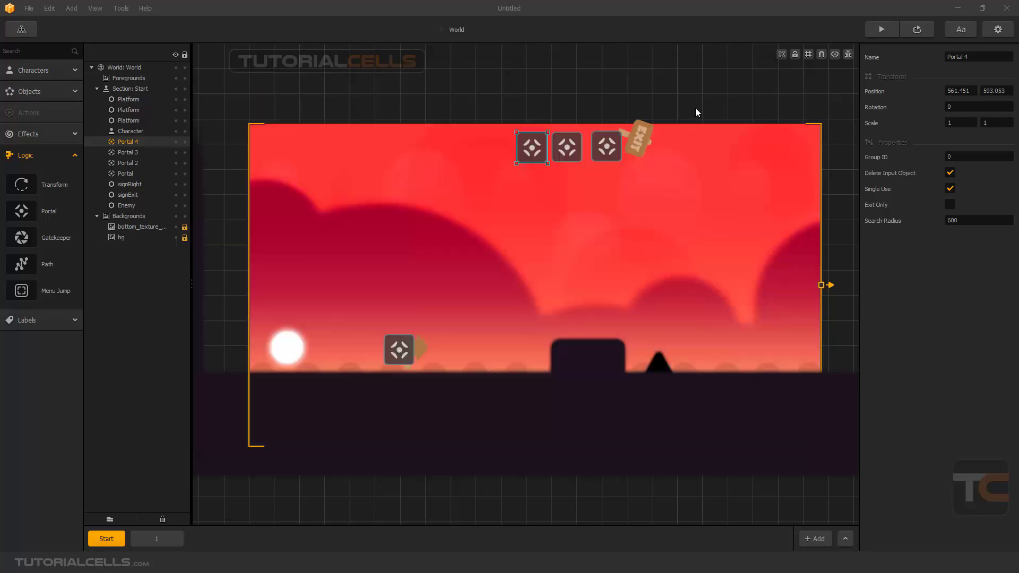
Delete the two extra portals beside the upper portal and shift the remaining one to about 704, 596.
left_click(565, 148)
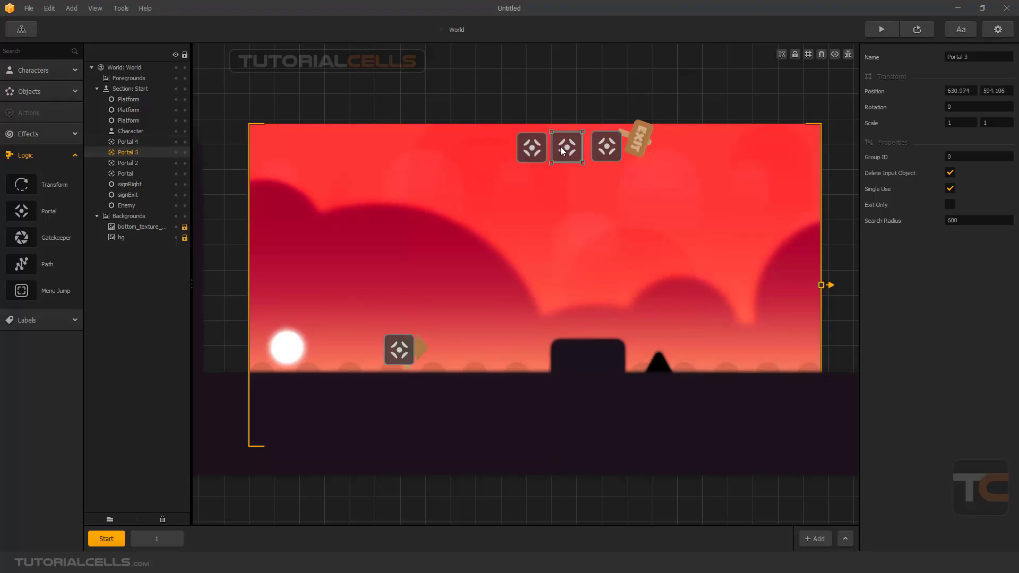
key("Delete")
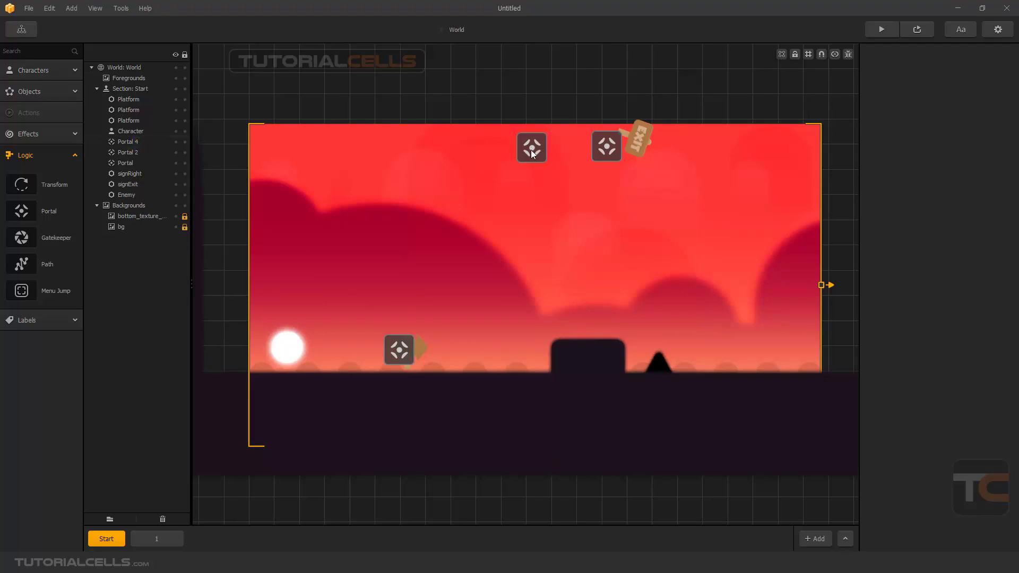
left_click_drag(531, 149, 558, 149)
key("Delete")
left_click(602, 150)
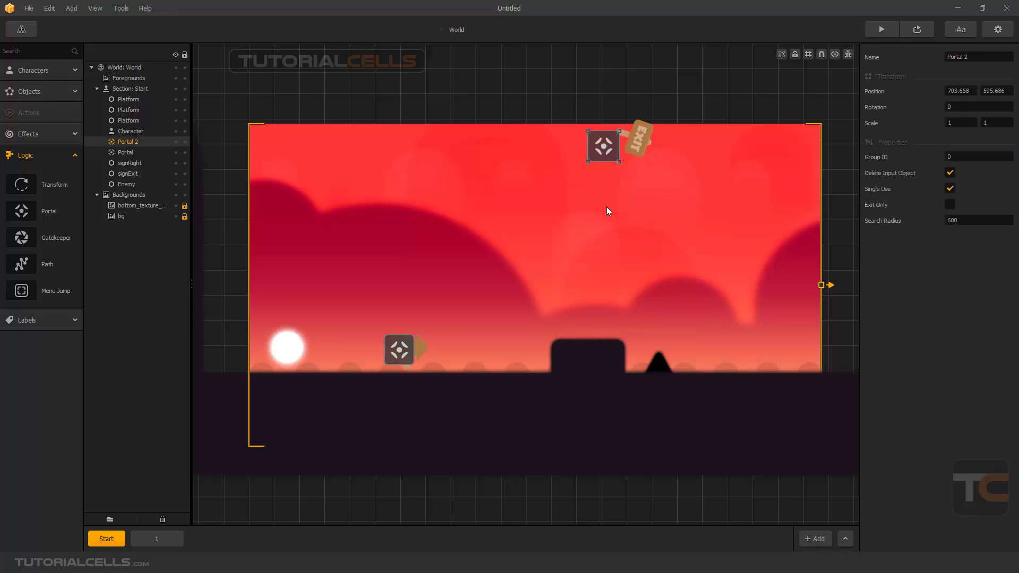
scroll(608, 210, "down", 2)
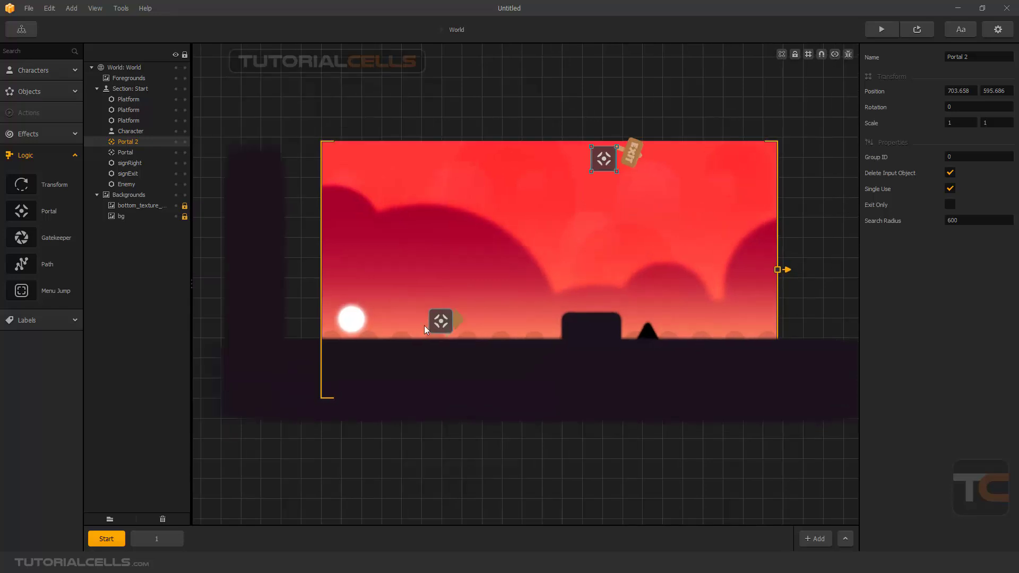
Move the character closer to the ground portal, at about 170, 195, and add a portal on the ground at about 476, 189.
left_click(441, 322)
left_click(606, 157)
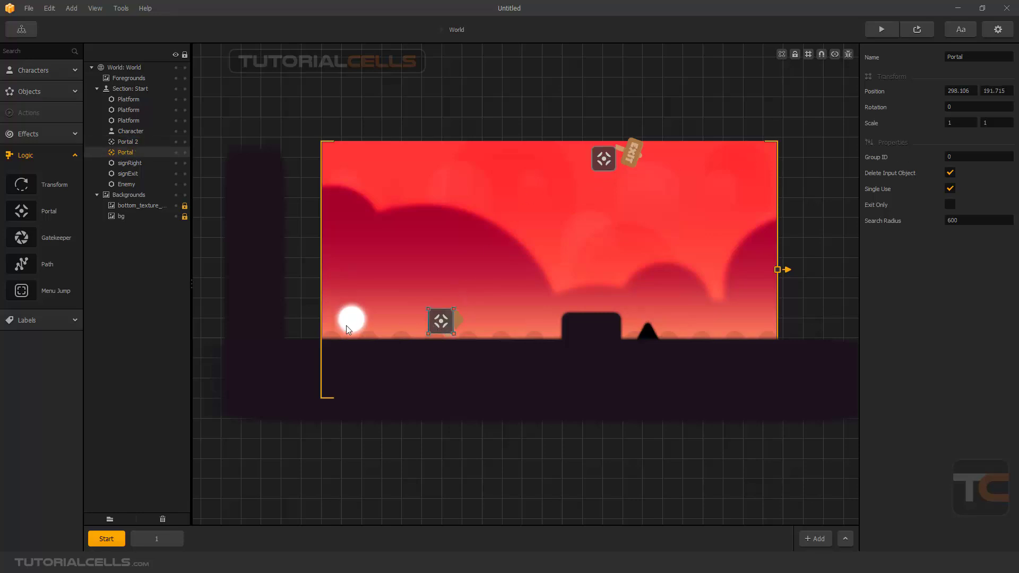
left_click_drag(347, 322, 388, 322)
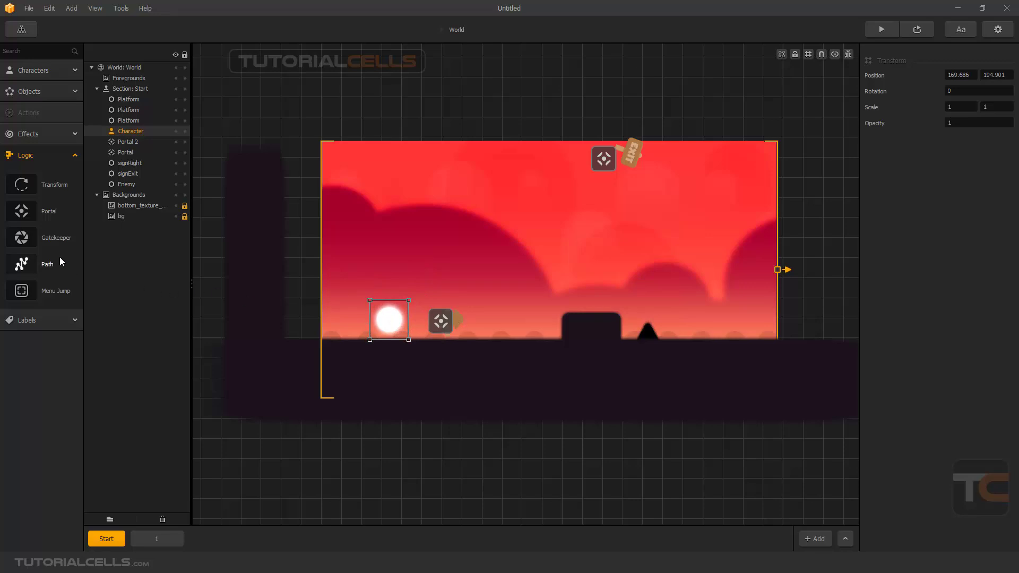
left_click_drag(489, 320, 511, 321)
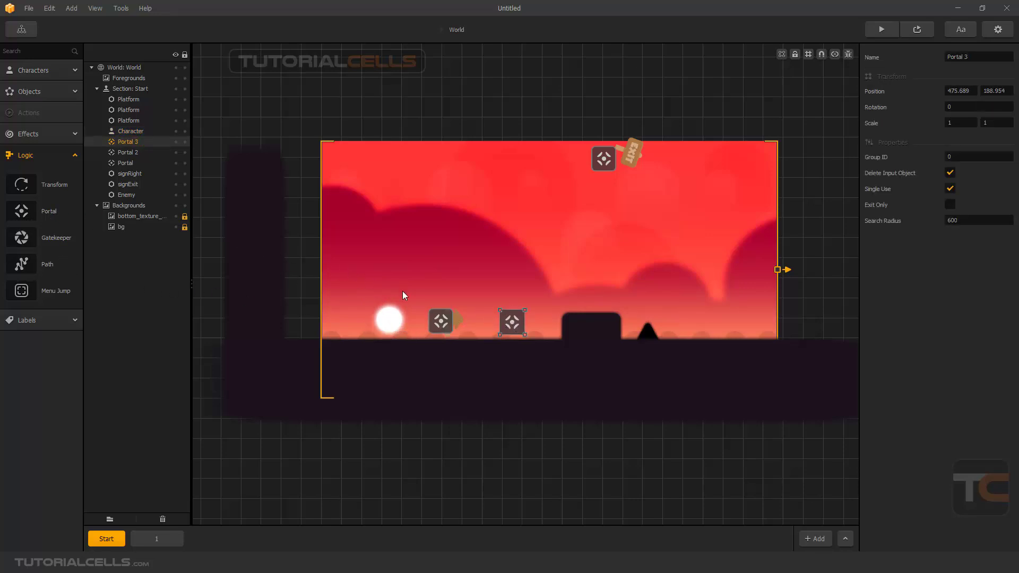
Place a signRight rotated -36.38 over the new ground portal and add another portal above the dark block at about 686, 250.
left_click(37, 93)
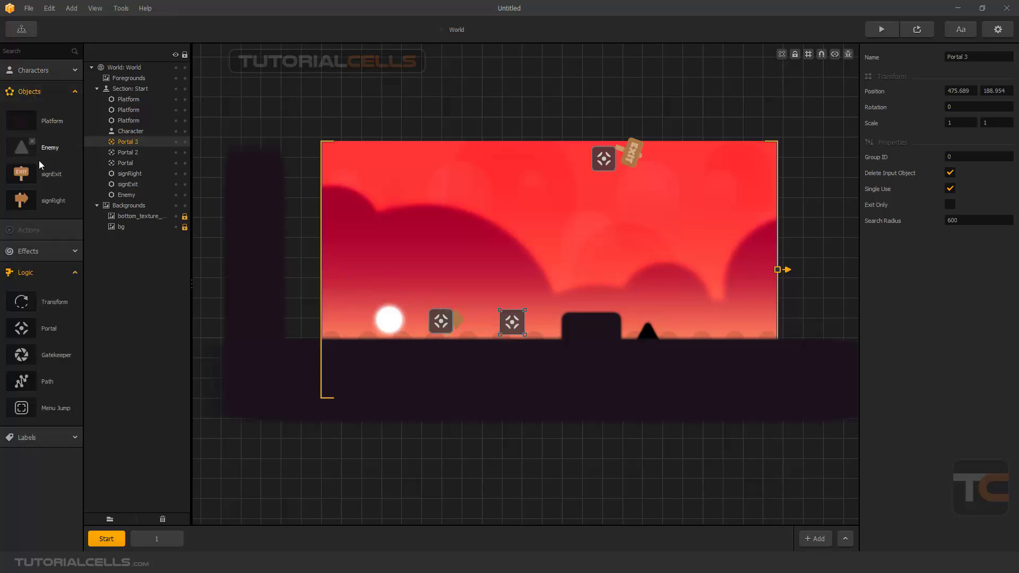
left_click_drag(20, 199, 488, 323)
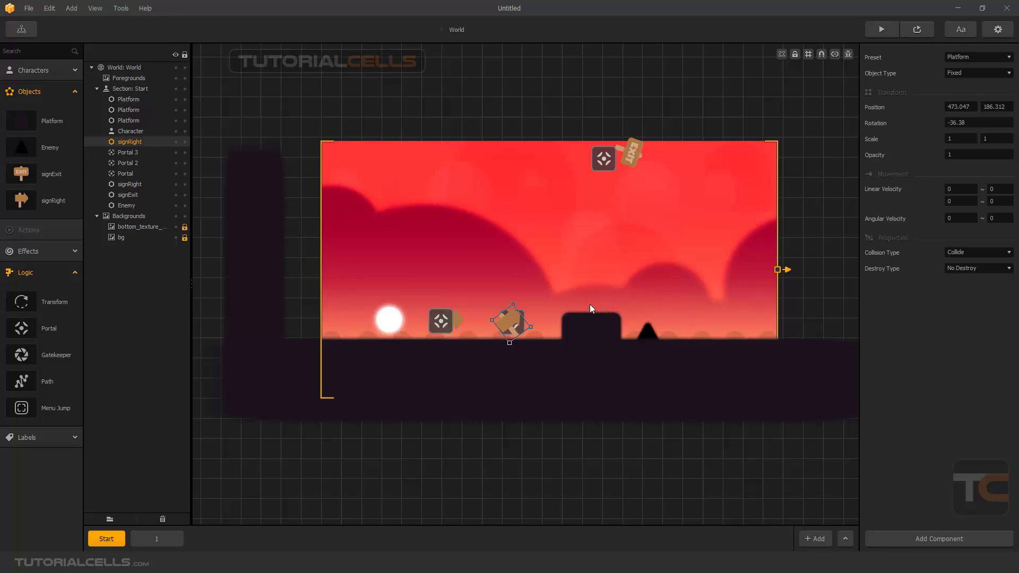
left_click_drag(590, 304, 597, 294)
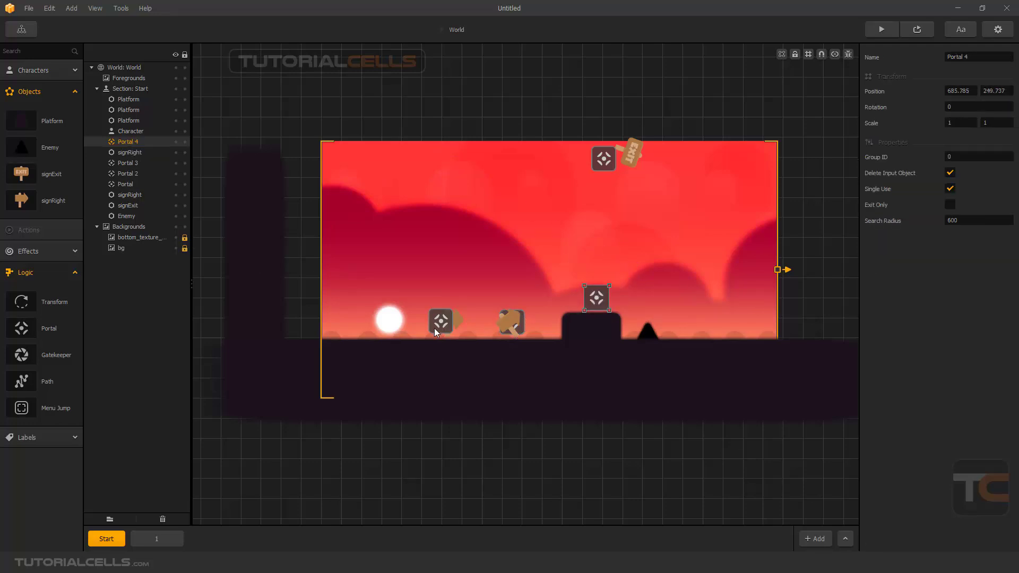
mouse_move(394, 319)
left_mouse_down()
mouse_move(439, 318)
mouse_move(604, 164)
mouse_move(656, 244)
mouse_move(399, 308)
mouse_move(412, 317)
mouse_move(536, 308)
mouse_move(402, 321)
left_mouse_up()
Assign Group ID 1 to the tilted-sign portal and the portal above the block, and make the latter exit only.
left_click(590, 298)
left_click(520, 330)
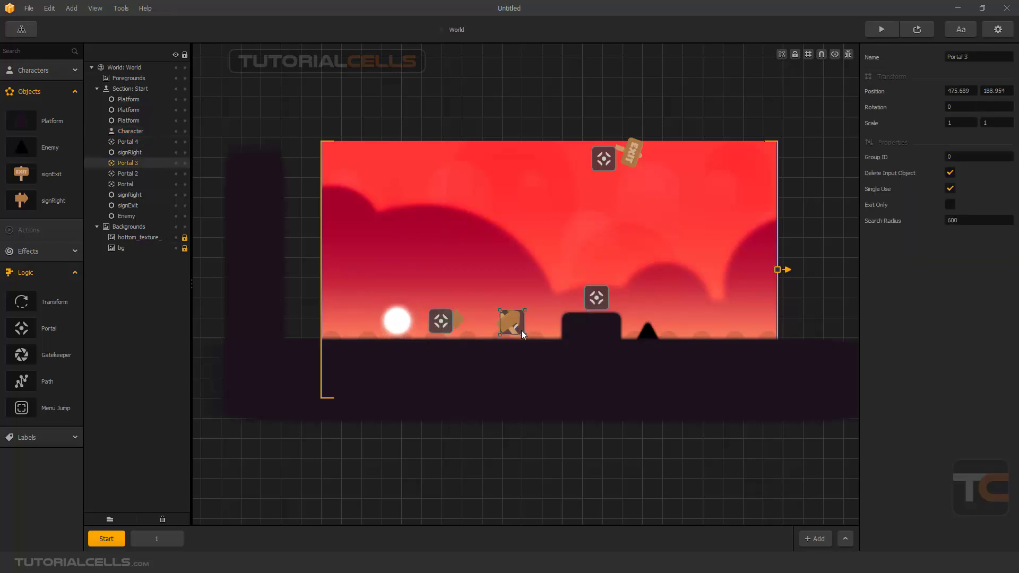
left_click(948, 158)
left_click(596, 296)
left_click(945, 158)
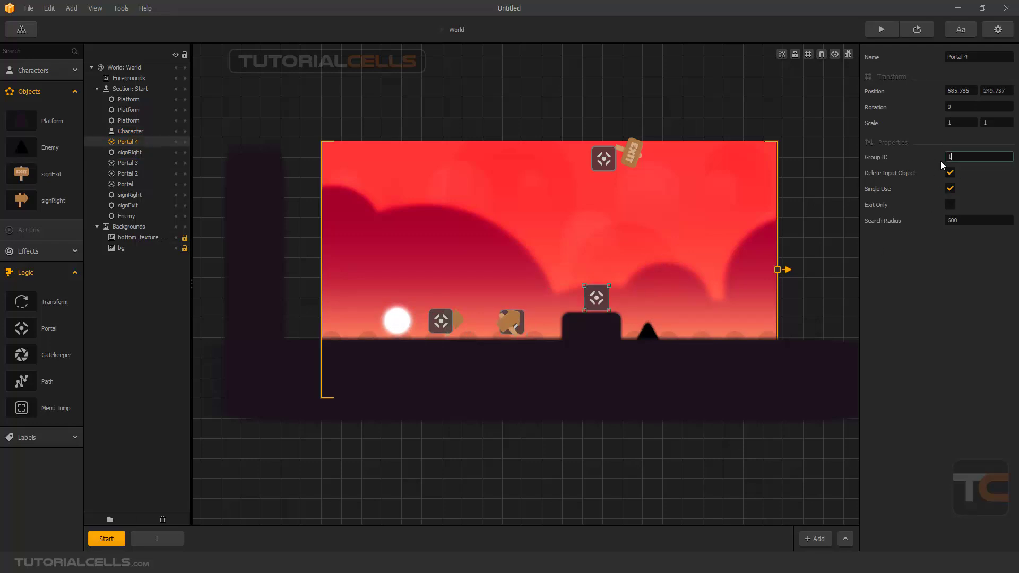
left_click(948, 269)
Nudge the character to about 201, 194 and the block portal to about 696, 247, and compare the settings of both portal pairs.
mouse_move(403, 319)
left_mouse_down()
mouse_move(526, 320)
mouse_move(418, 313)
mouse_move(578, 276)
mouse_move(591, 291)
mouse_move(411, 325)
left_mouse_up()
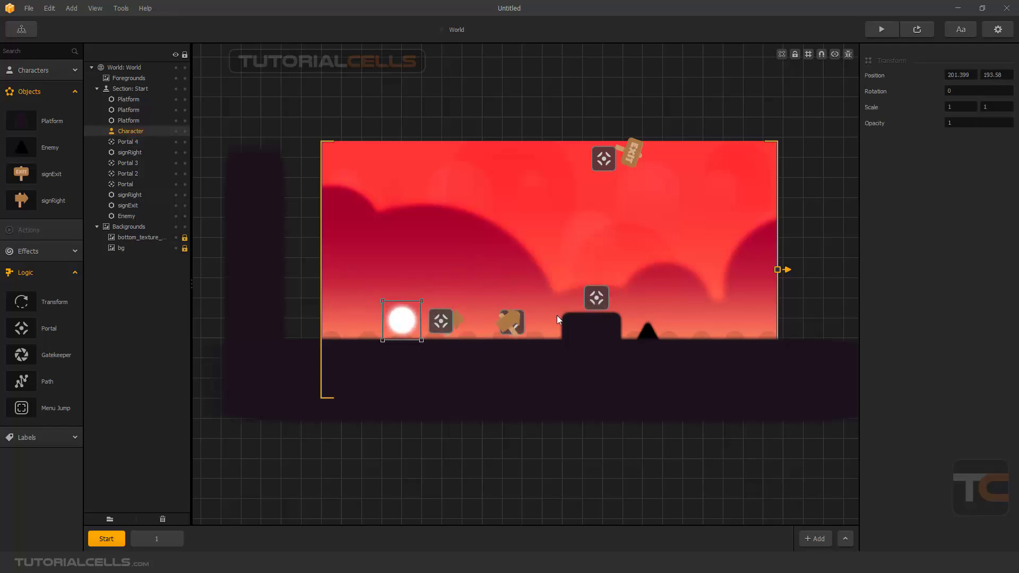
left_click_drag(591, 298, 595, 300)
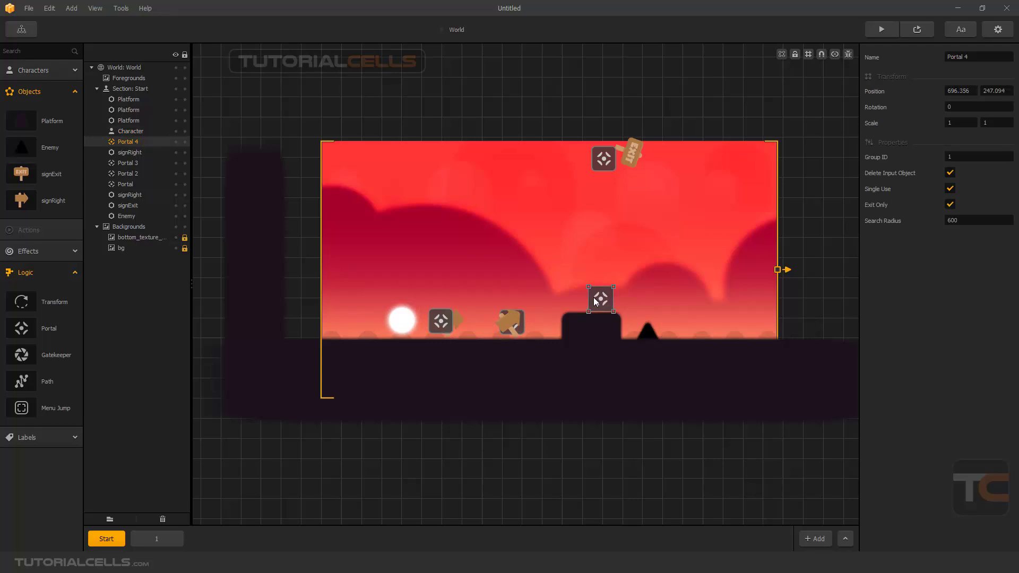
left_click(444, 321)
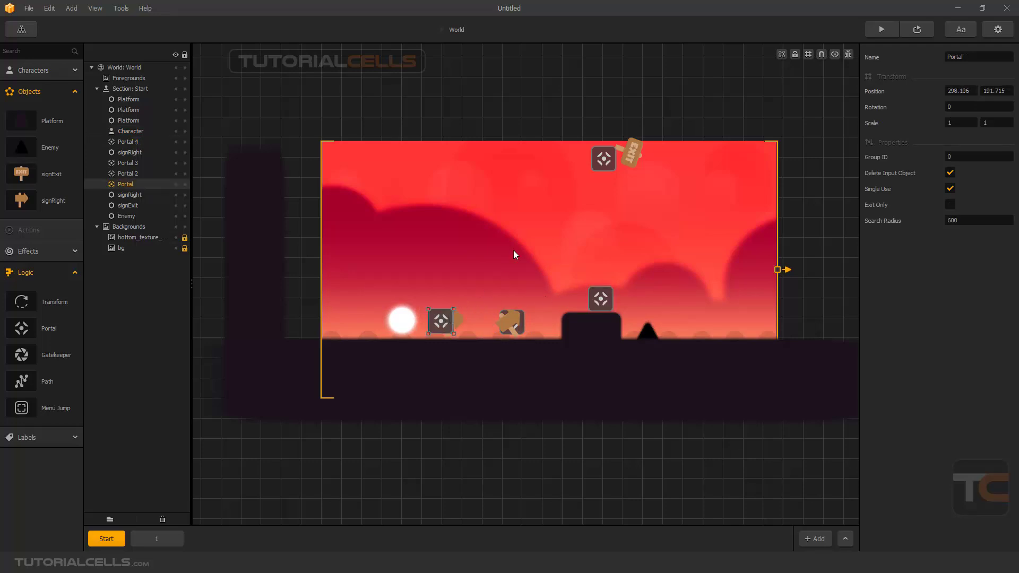
left_click(608, 157)
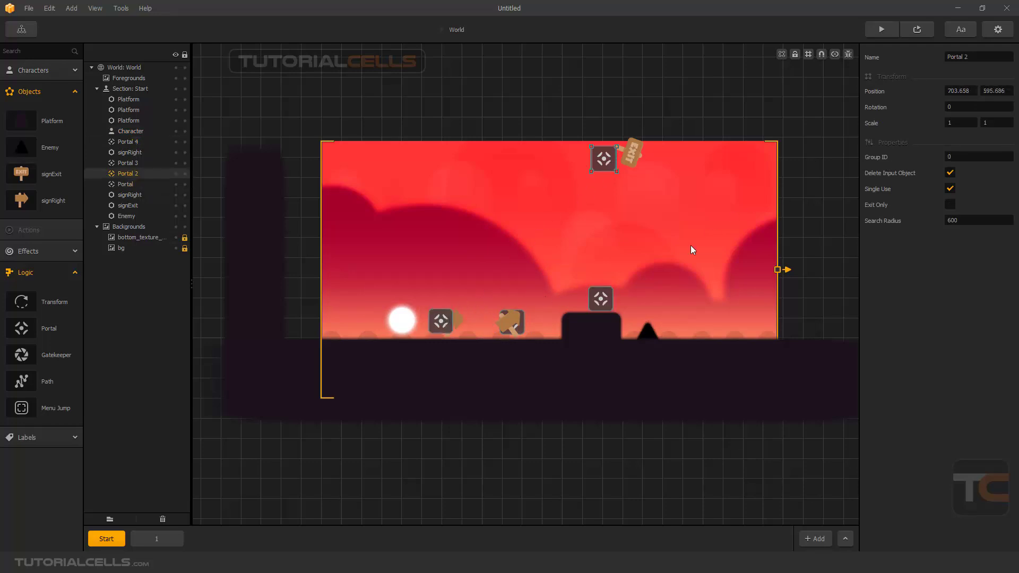
left_click(521, 329)
left_click(602, 297)
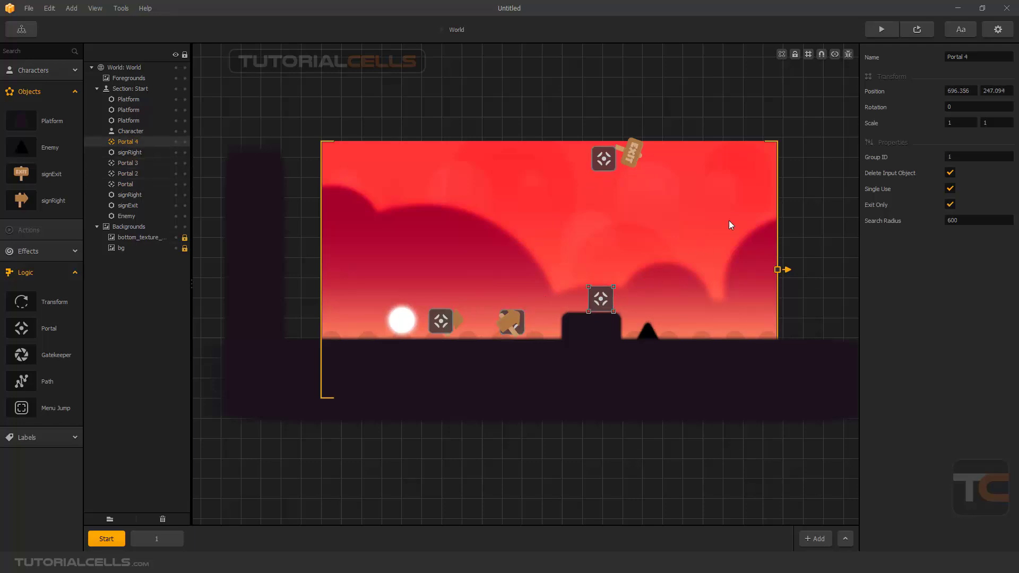
Preview the level, rolling right through the portals and jumping back onto the dark block.
left_click(898, 30)
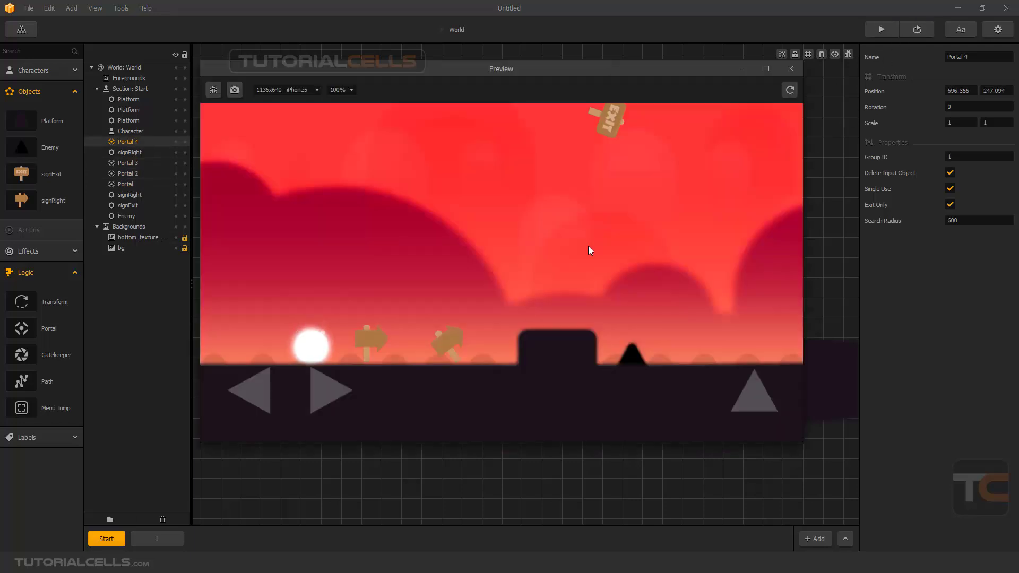
key("Right")
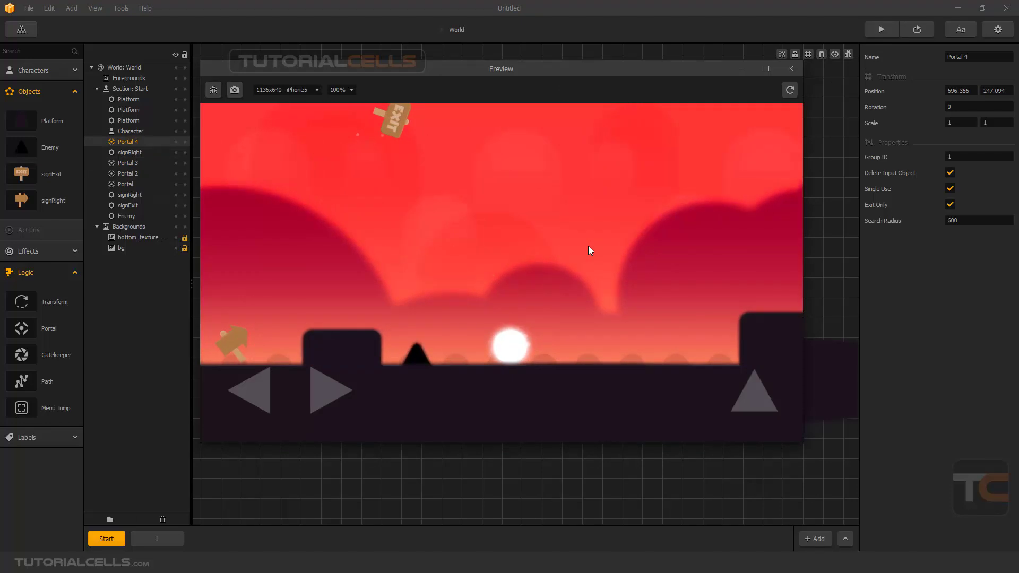
key("Up")
key("Left")
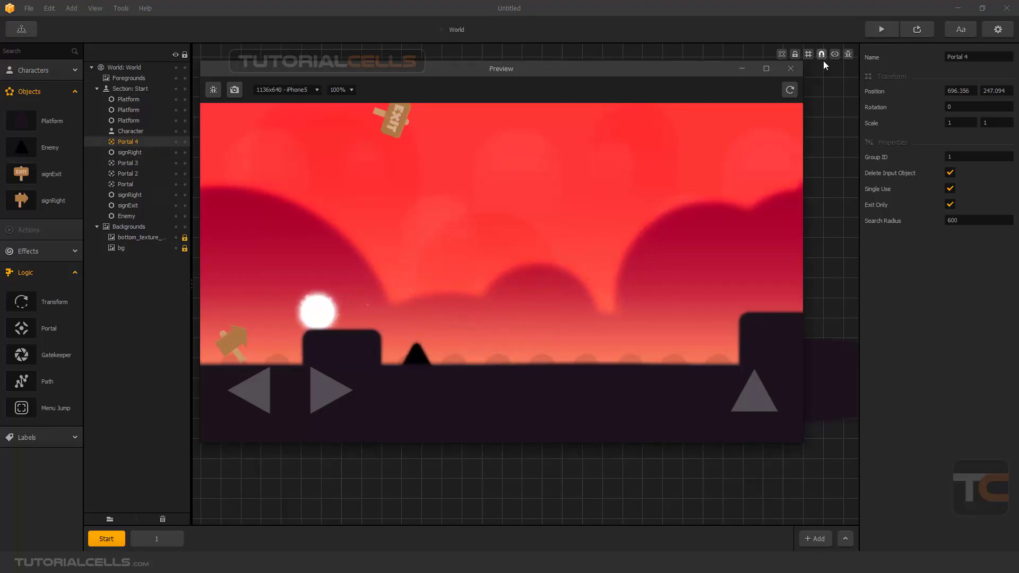
left_click(789, 68)
Place the character past the first portal and its sign, and raise the exit portal to about 881, 320.
mouse_move(434, 319)
left_mouse_down()
mouse_move(355, 322)
mouse_move(391, 321)
mouse_move(367, 322)
mouse_move(608, 167)
mouse_move(689, 337)
mouse_move(496, 325)
mouse_move(555, 305)
mouse_move(443, 325)
left_mouse_up()
left_click(603, 294)
left_click_drag(601, 291, 670, 268)
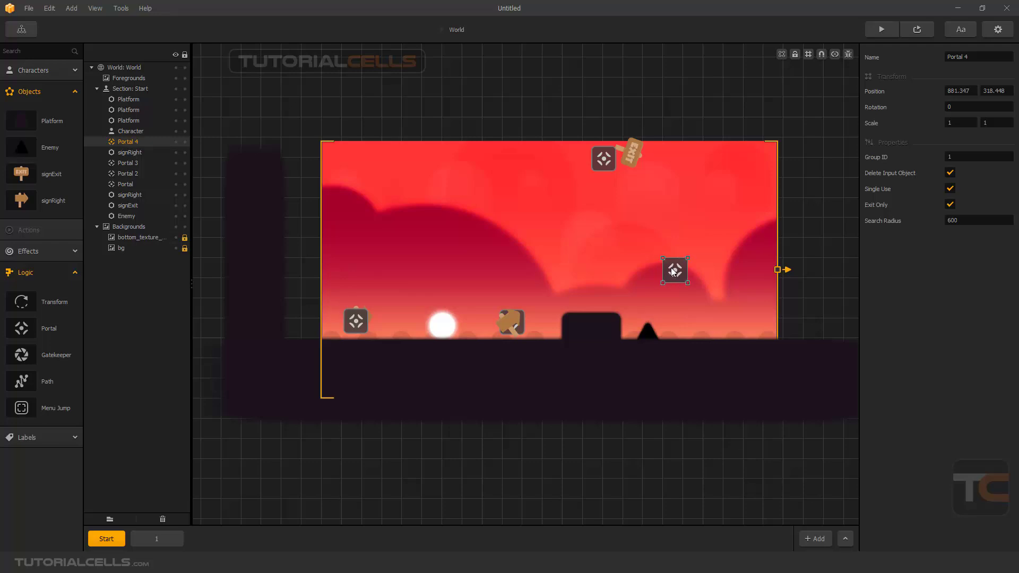
Preview the level, moving the character between the two ground signs.
left_click(918, 29)
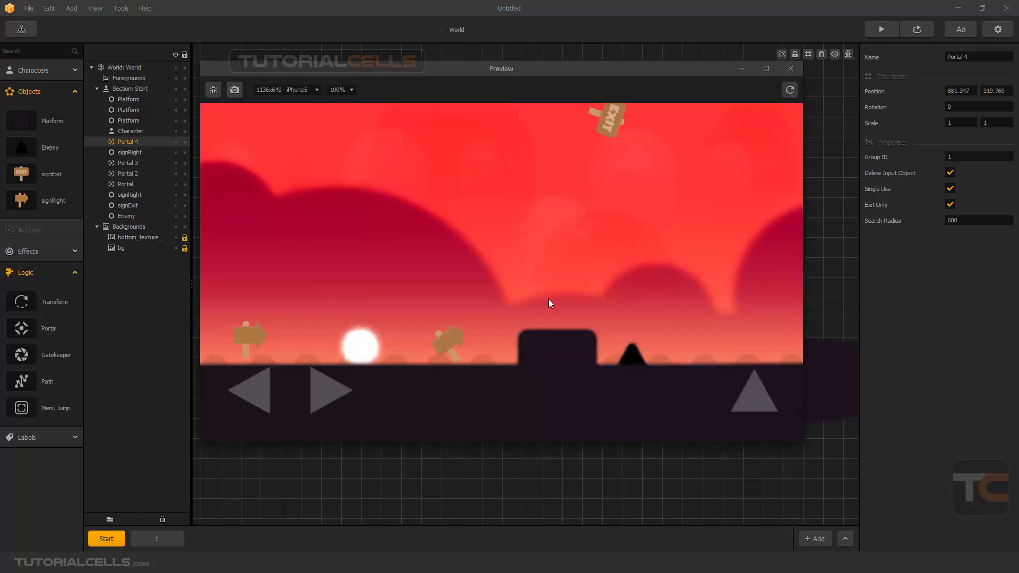
key("Left")
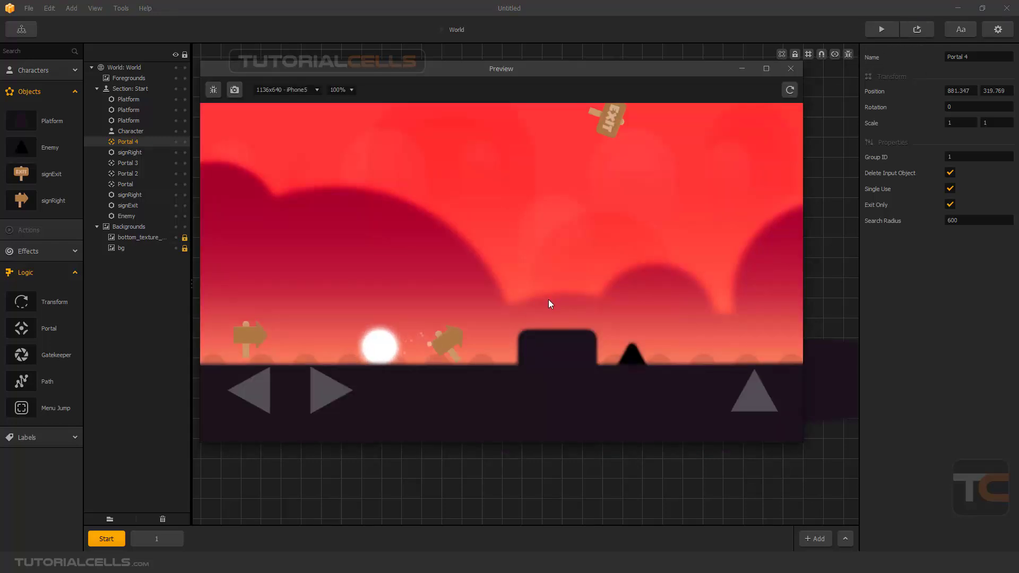
left_click(789, 69)
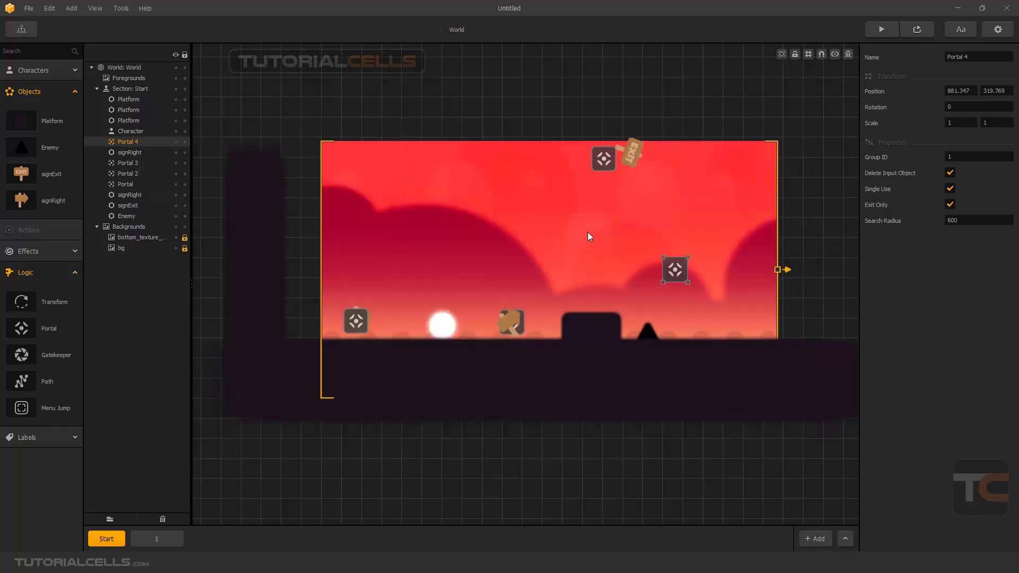
Change the tilted signRight's preset to Decoration.
left_click(510, 320)
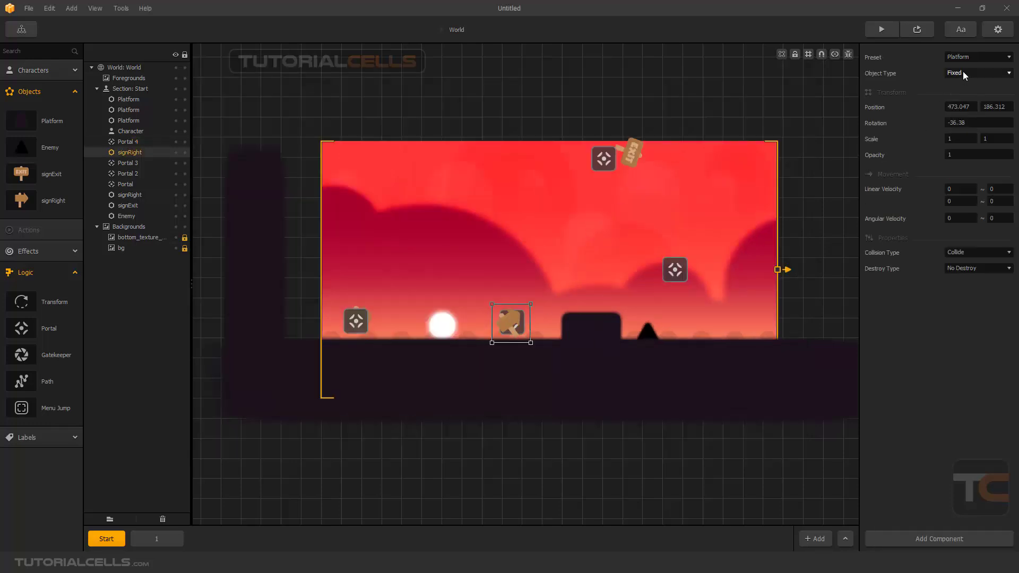
left_click(966, 55)
left_click(973, 122)
Playtest the level, rolling right through the tilted sign's portal and jumping after the exit.
left_click(911, 37)
key("Right")
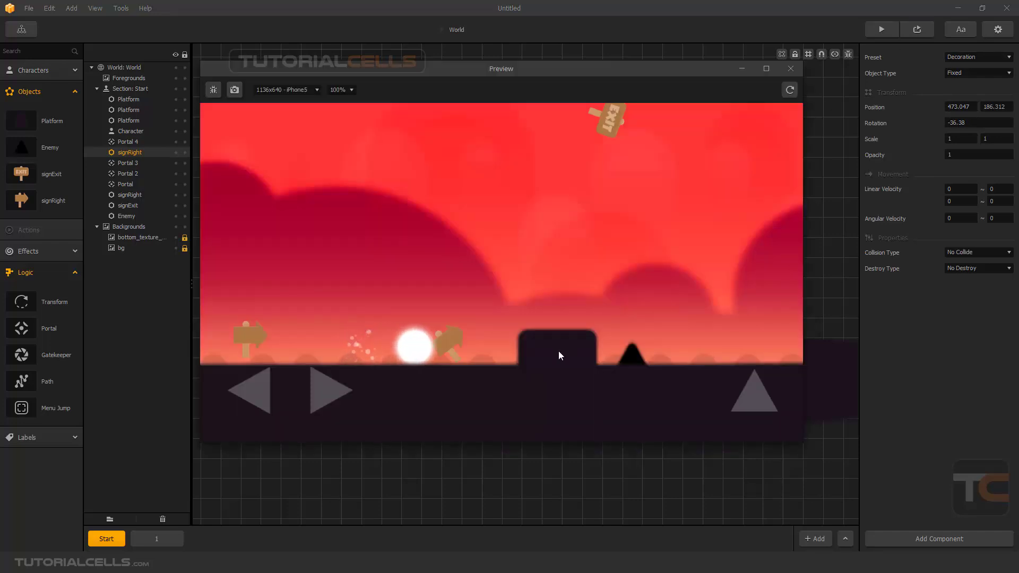
key("Up")
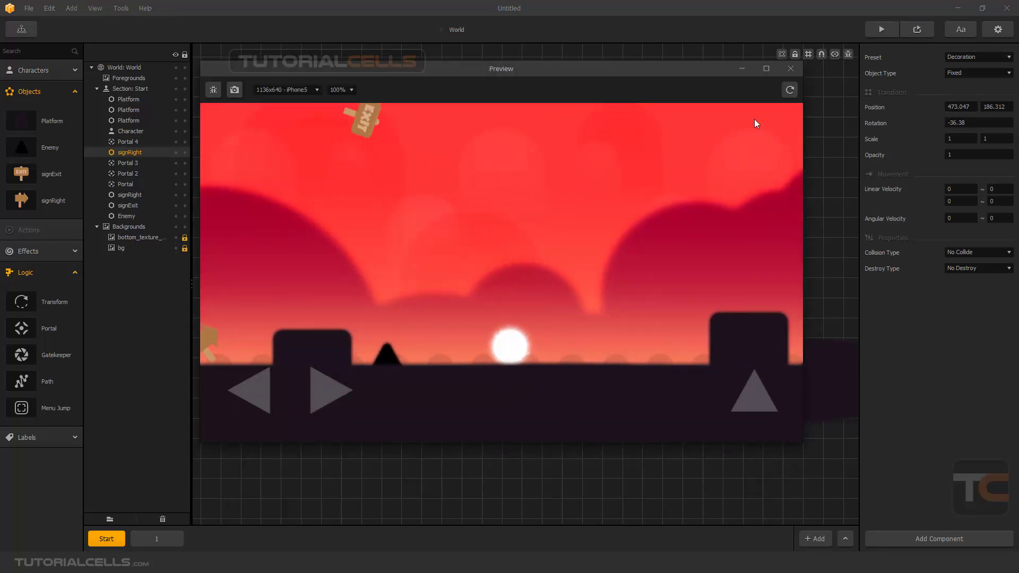
left_click(788, 70)
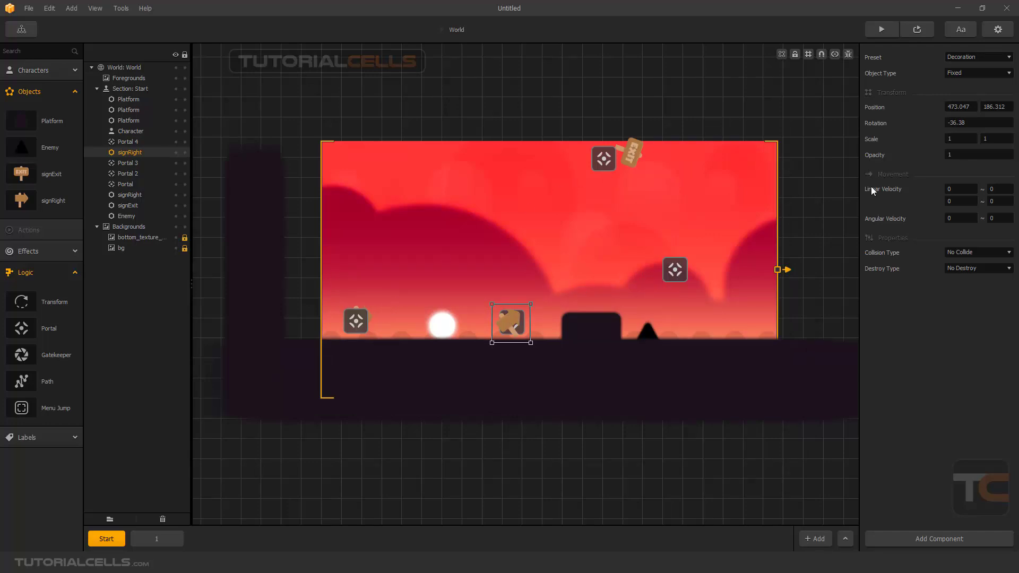
Move the character onto the tilted sign's portal and back beside it, to about 394, 187, checking the exit portal's properties.
left_click(678, 271)
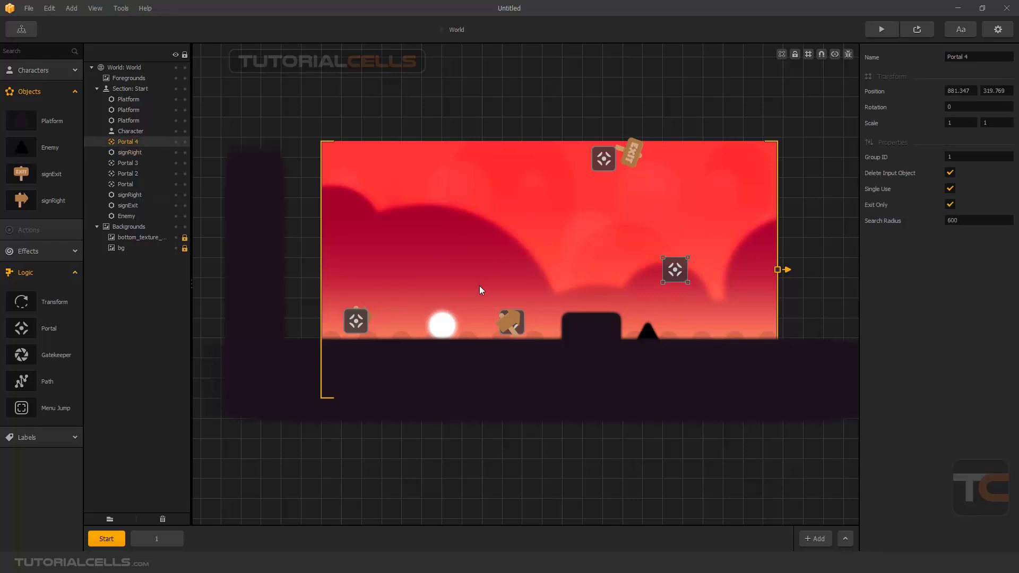
left_click_drag(445, 320, 518, 317)
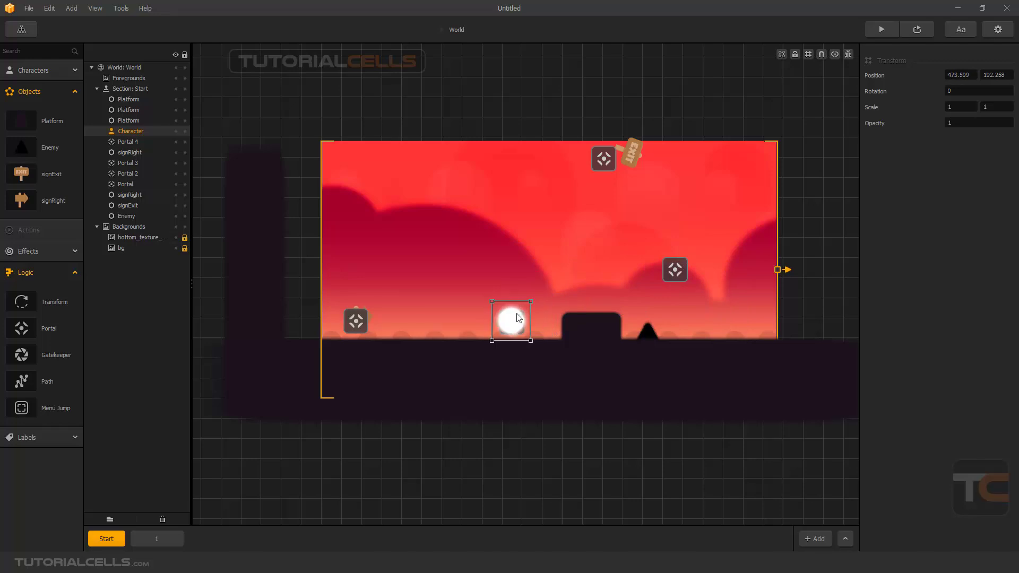
left_click(676, 264)
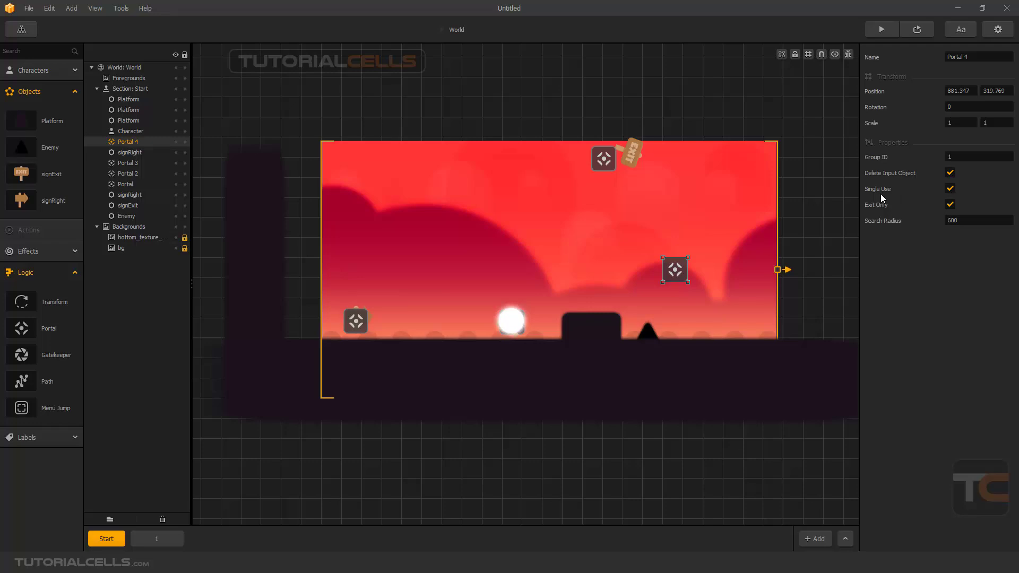
left_click(518, 316)
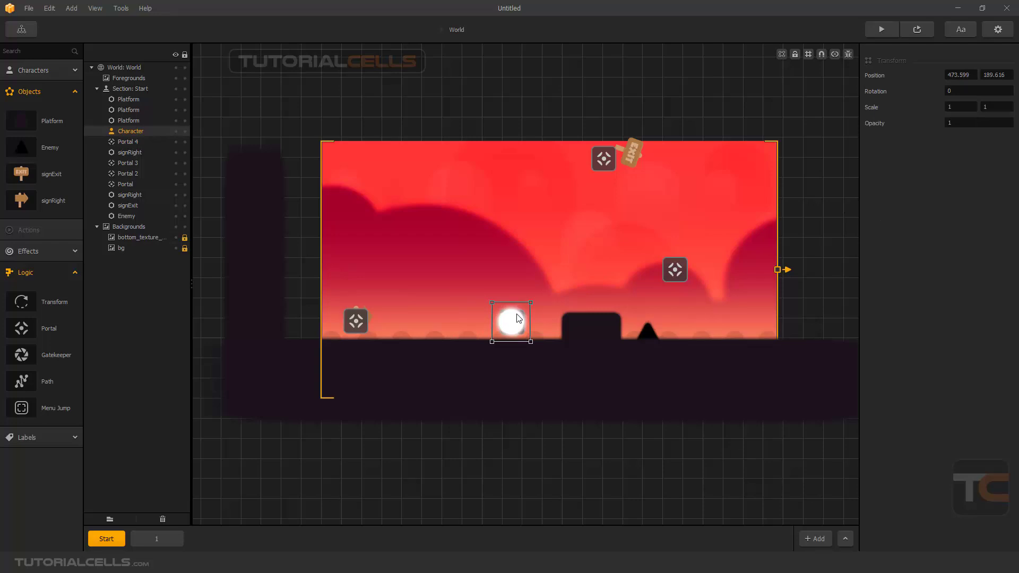
left_click_drag(518, 316, 487, 317)
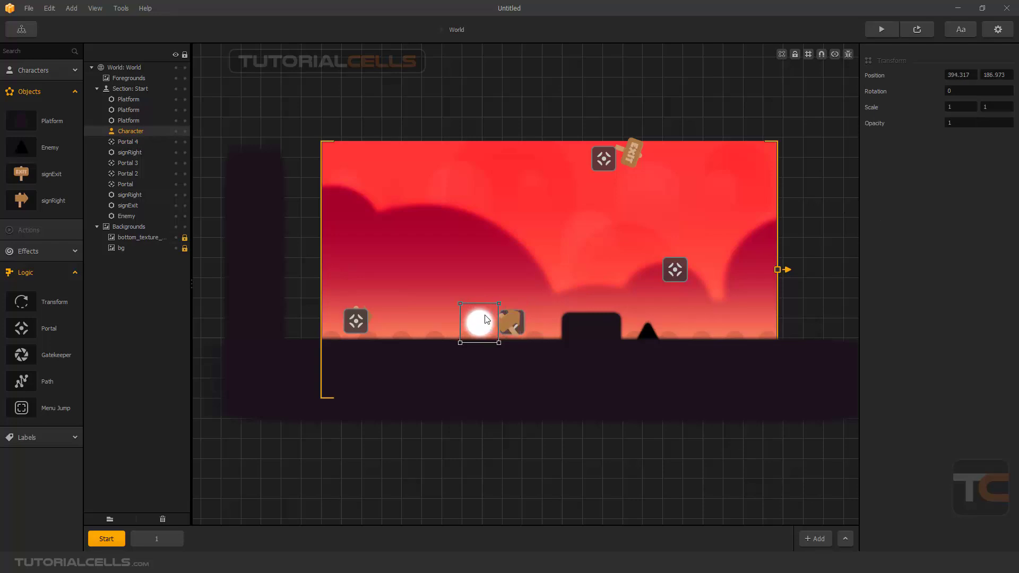
Reposition the exit portal at about 897, 336 and move the character slightly farther from the tilted sign.
left_click(683, 271)
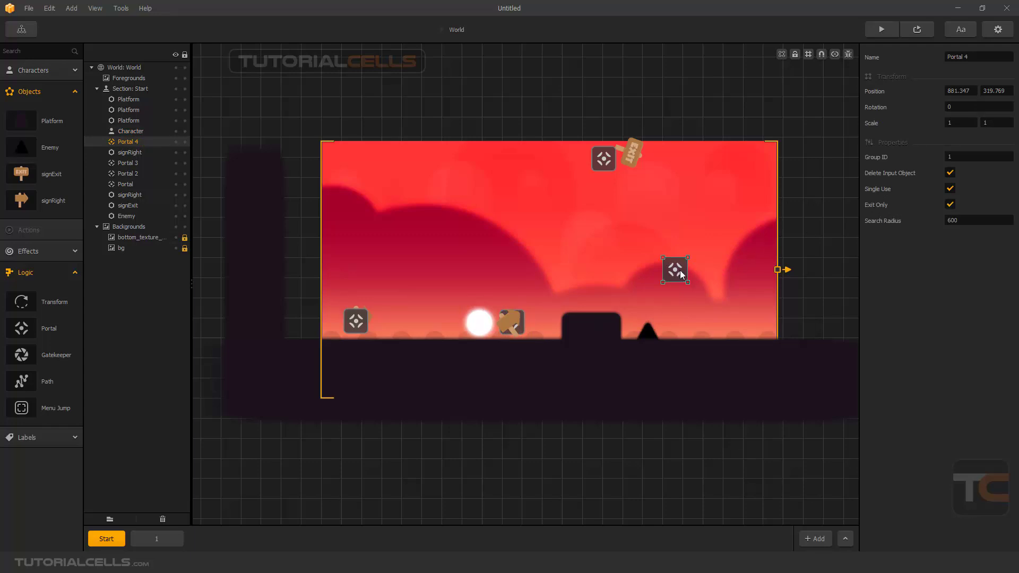
left_click_drag(681, 273, 680, 272)
left_click_drag(672, 265, 679, 262)
mouse_move(489, 323)
left_mouse_down()
mouse_move(506, 323)
mouse_move(475, 323)
left_mouse_up()
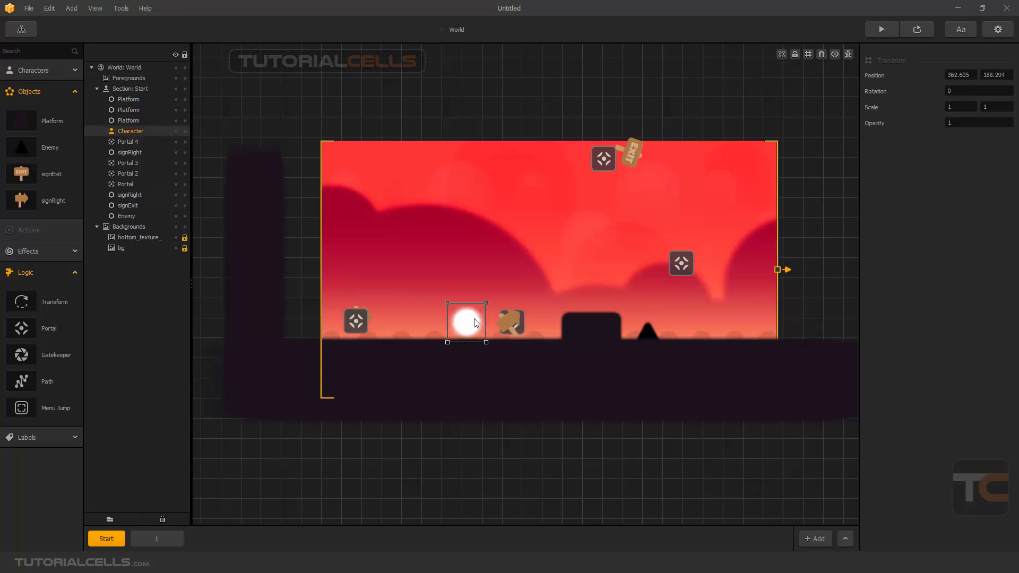
Enlarge the raised exit portal to a scale of about 1.925 and preview the level with it.
left_click(683, 263)
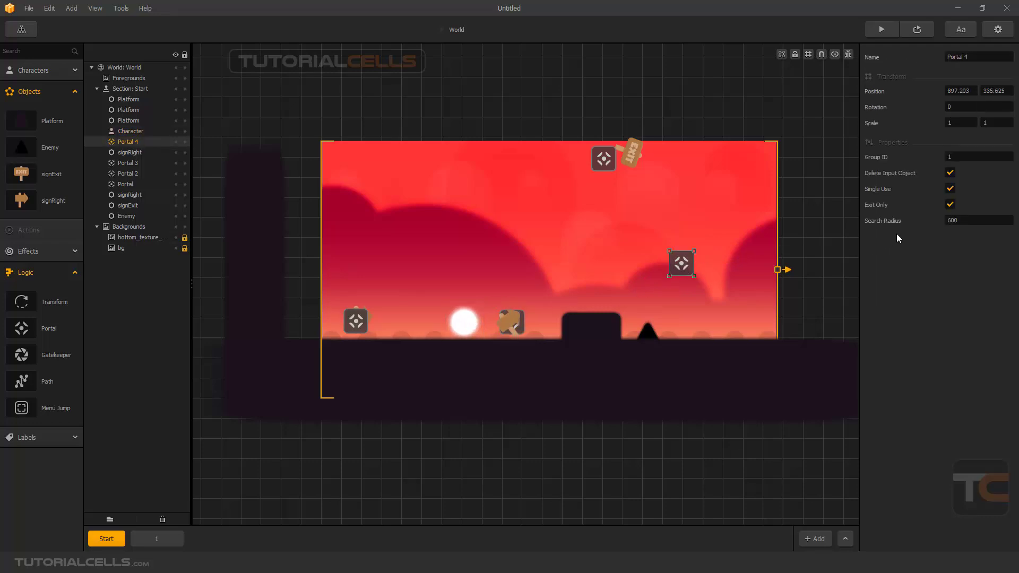
left_click_drag(961, 220, 934, 225)
mouse_move(669, 275)
left_mouse_down()
mouse_move(654, 272)
mouse_move(681, 285)
left_mouse_up()
key("ctrl+z")
left_click_drag(669, 275, 629, 277)
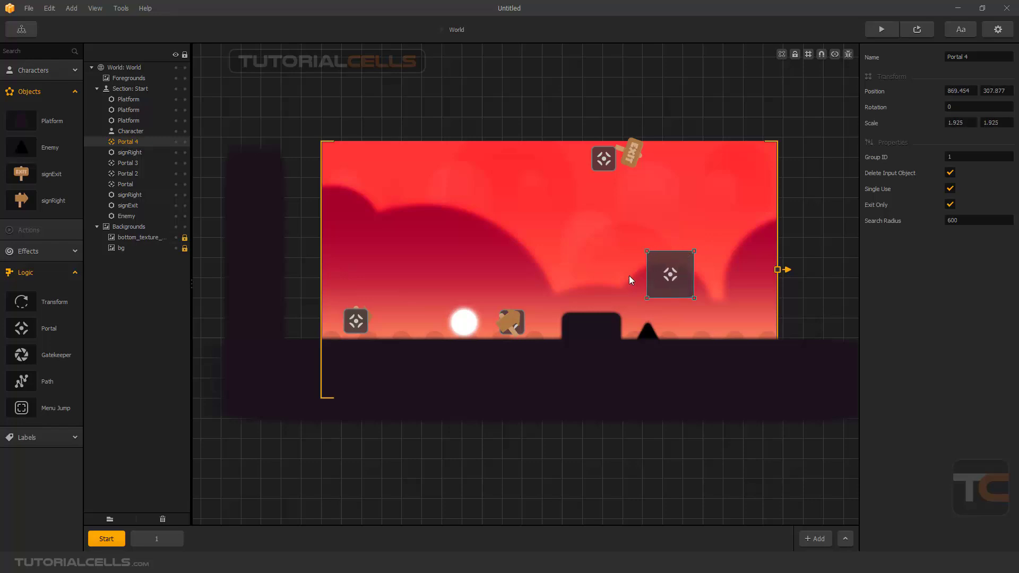
left_click(914, 32)
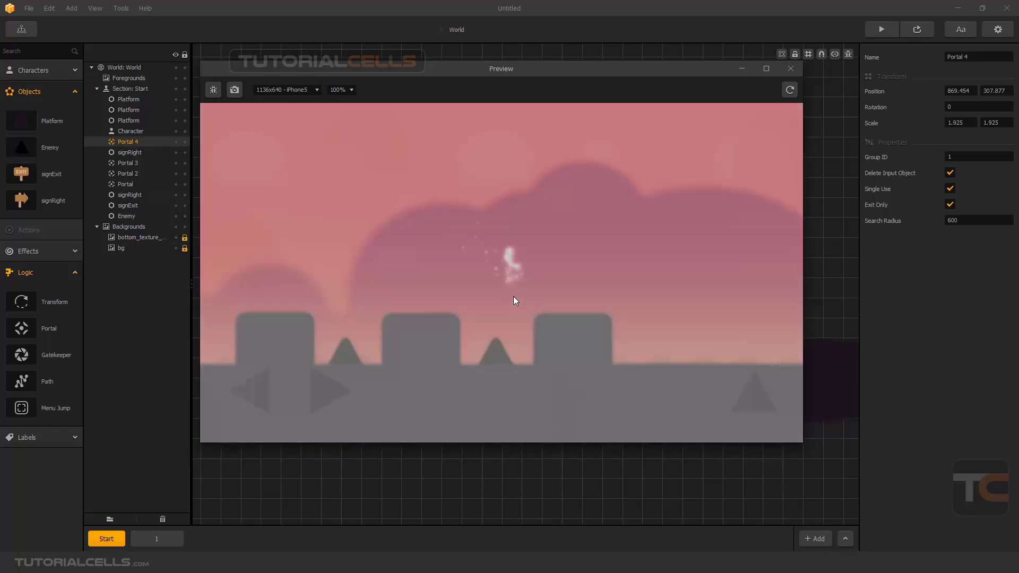
left_click(790, 68)
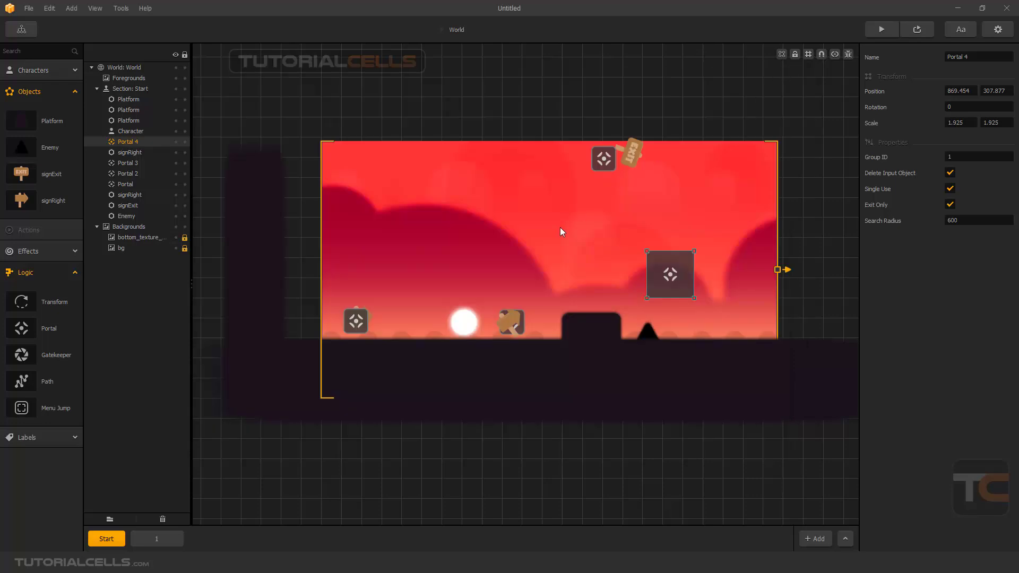